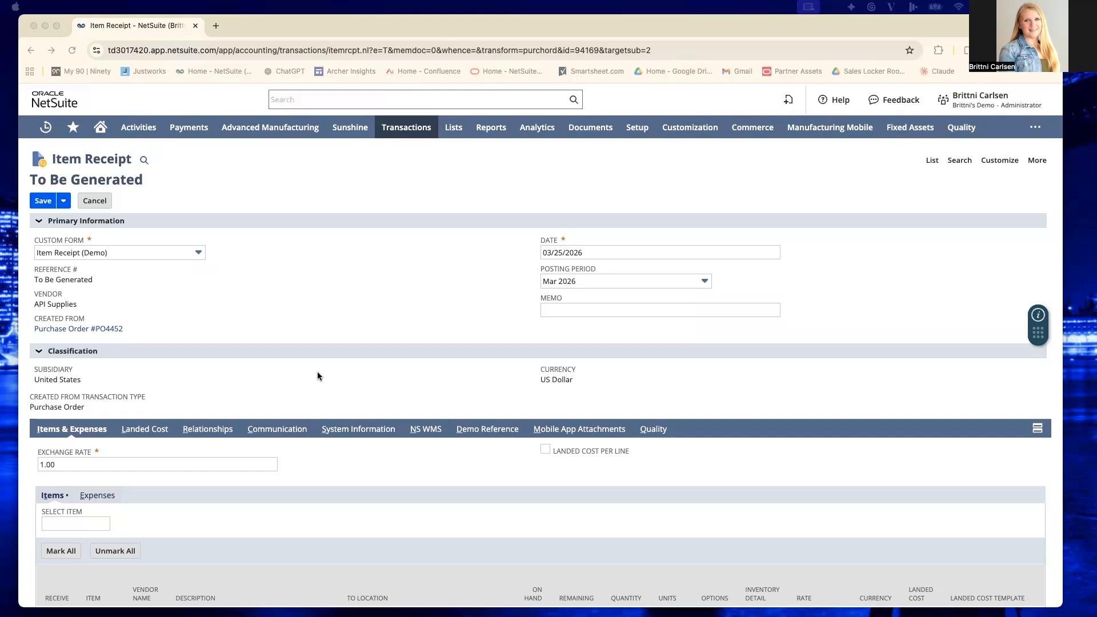
# Accept the Demo-Nucleotides inventory detail of 10 units in lot 21CFR11 with Quarantine status, and save the item receipt.
pyautogui.scroll(-1, 313, 355)
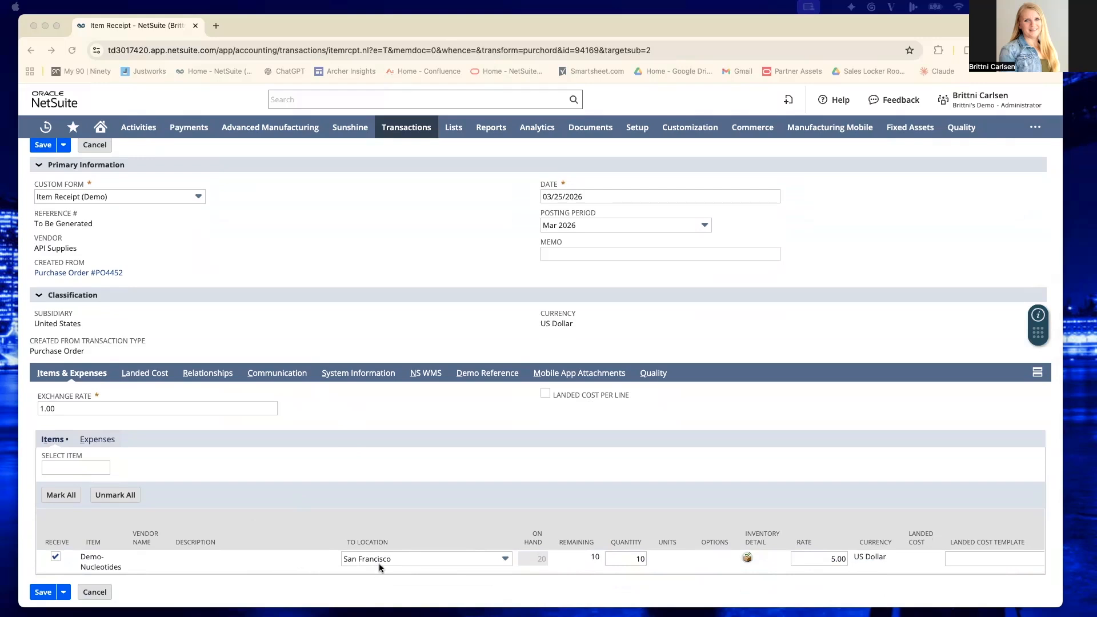
pyautogui.click(746, 558)
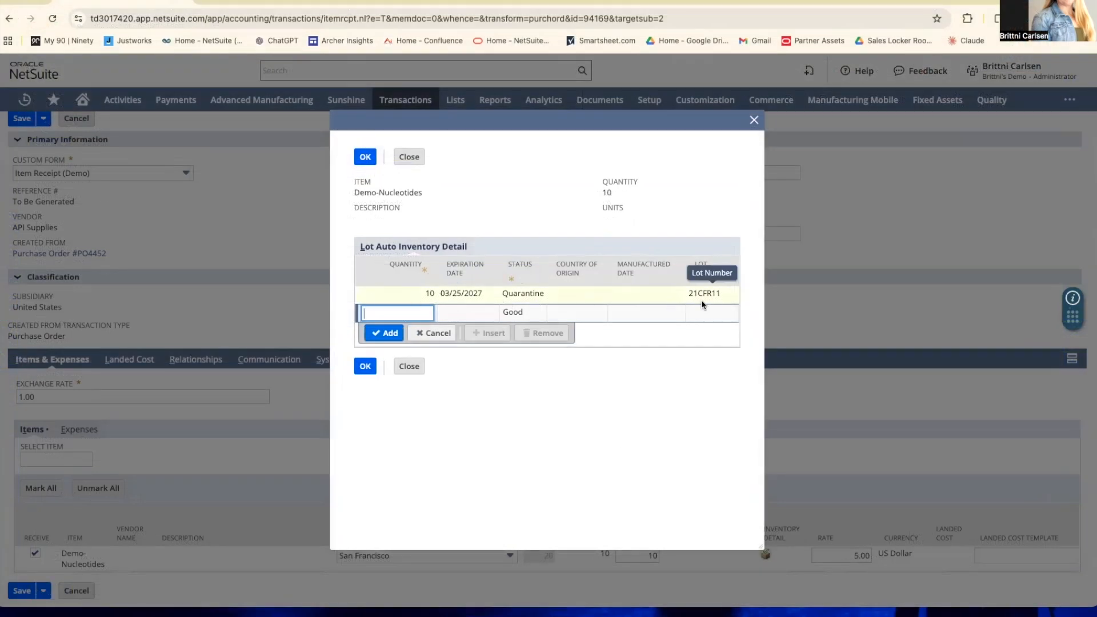
pyautogui.click(364, 157)
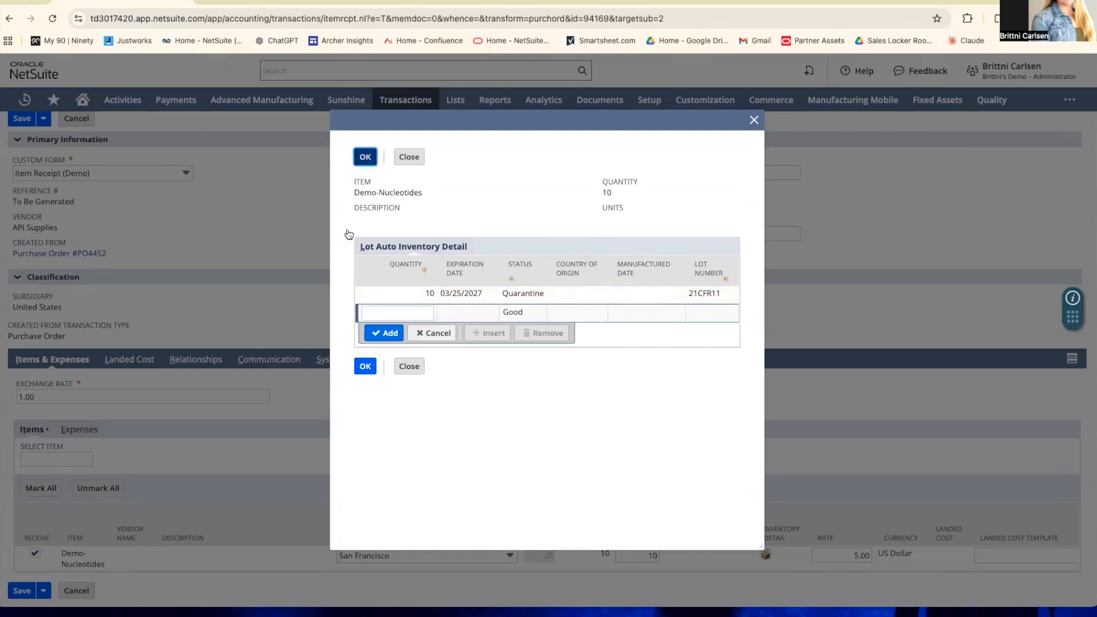
pyautogui.scroll(2, 360, 223)
pyautogui.click(18, 180)
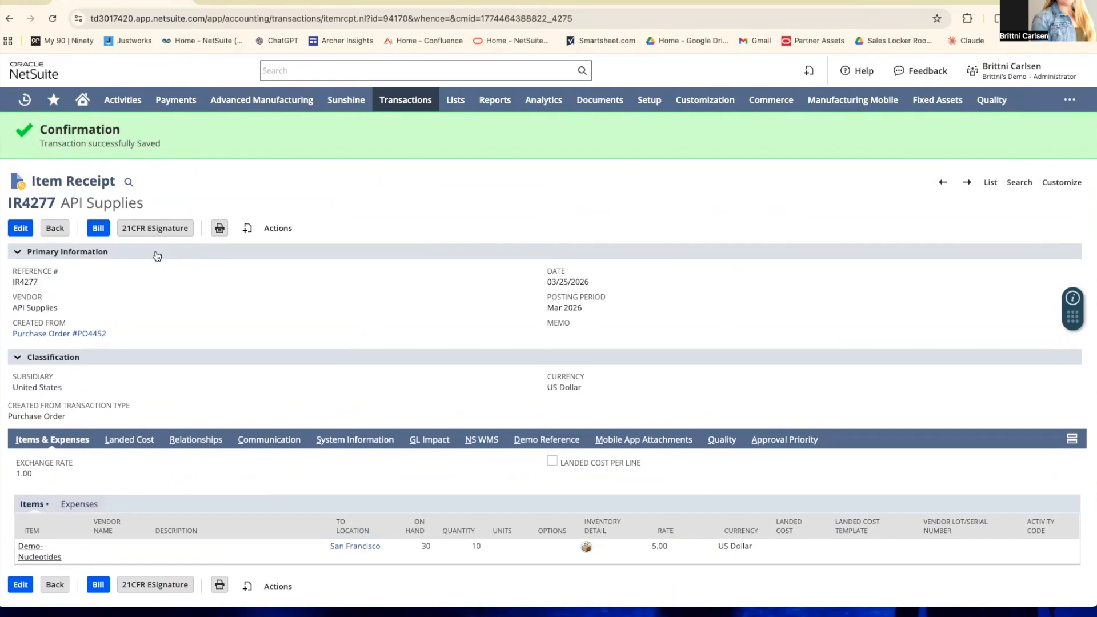
# Start a 21CFR e-signature on the saved item receipt and enter the account password.
pyautogui.click(151, 232)
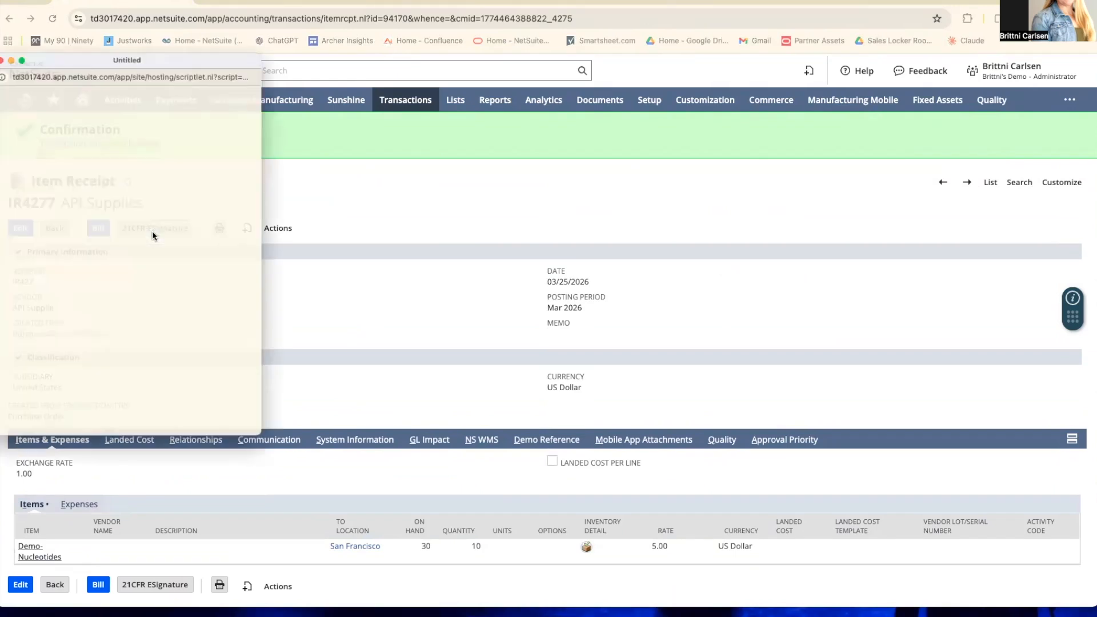
pyautogui.moveTo(194, 36); pyautogui.dragTo(365, 51)
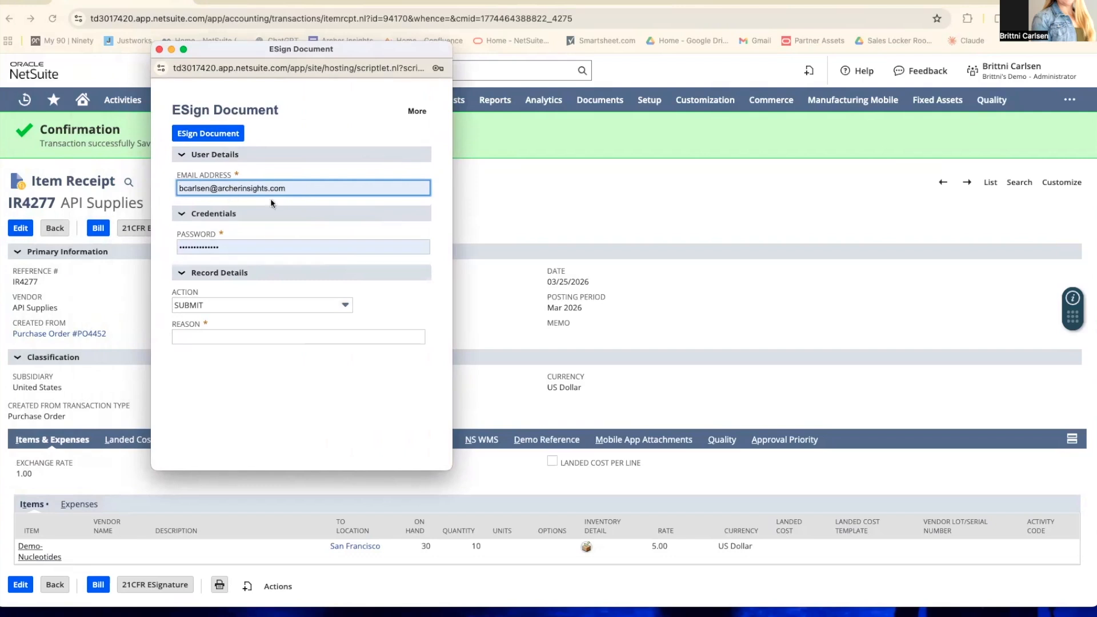
pyautogui.doubleClick(263, 241)
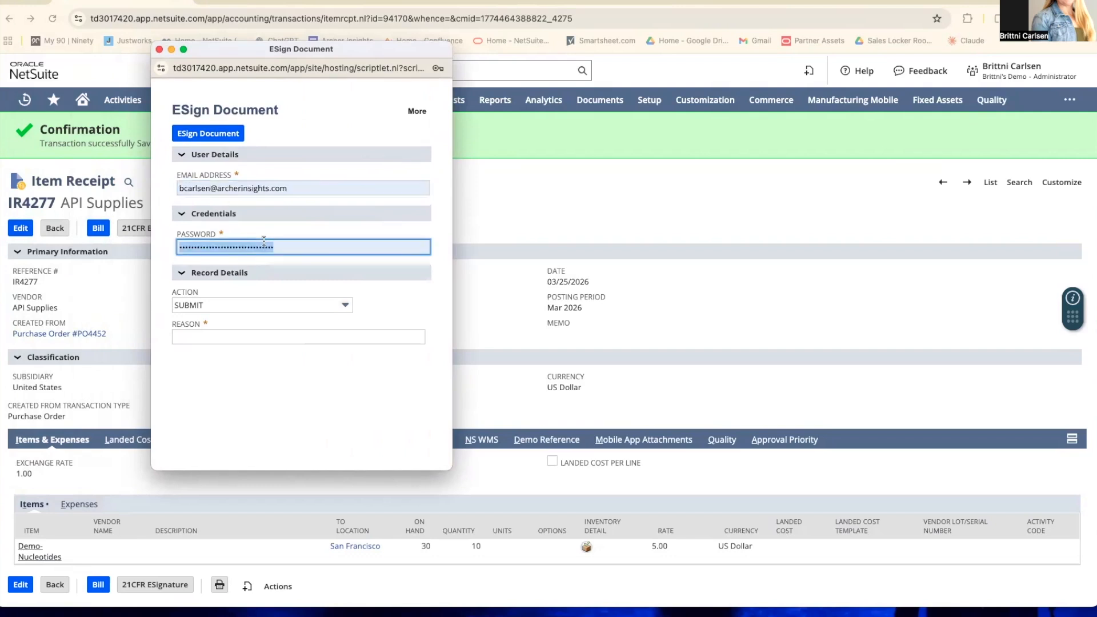
pyautogui.write('•••••••')
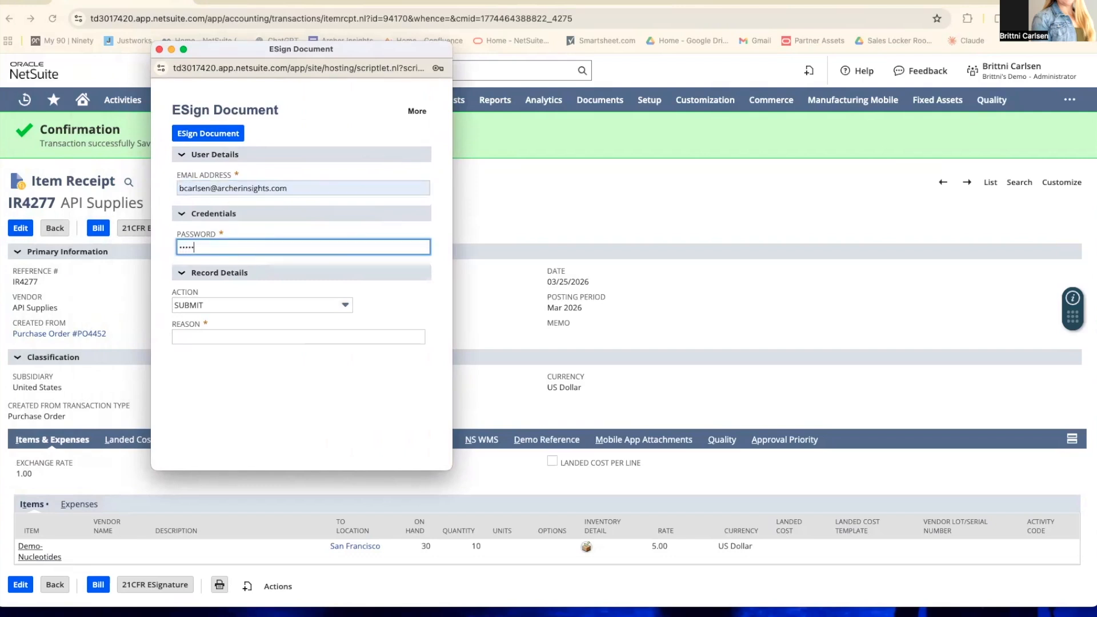
pyautogui.write('•••')
# Keep the signature action as SUBMIT, give the reason "Submit for approval", and e-sign the item receipt.
pyautogui.click(269, 309)
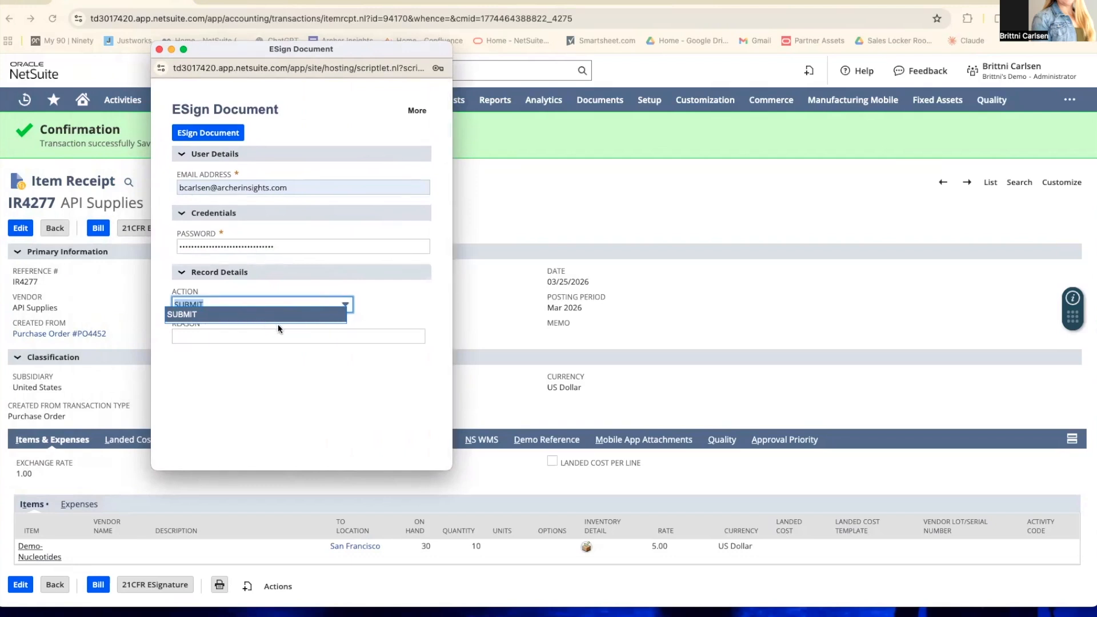
pyautogui.scroll(-1, 271, 325)
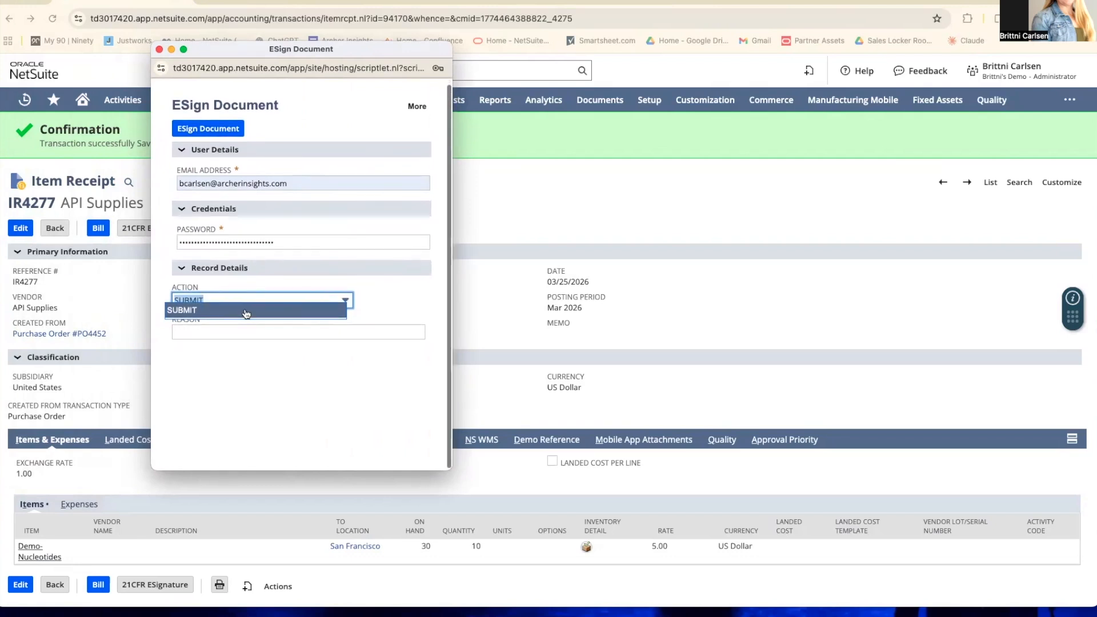
pyautogui.click(267, 312)
pyautogui.click(260, 337)
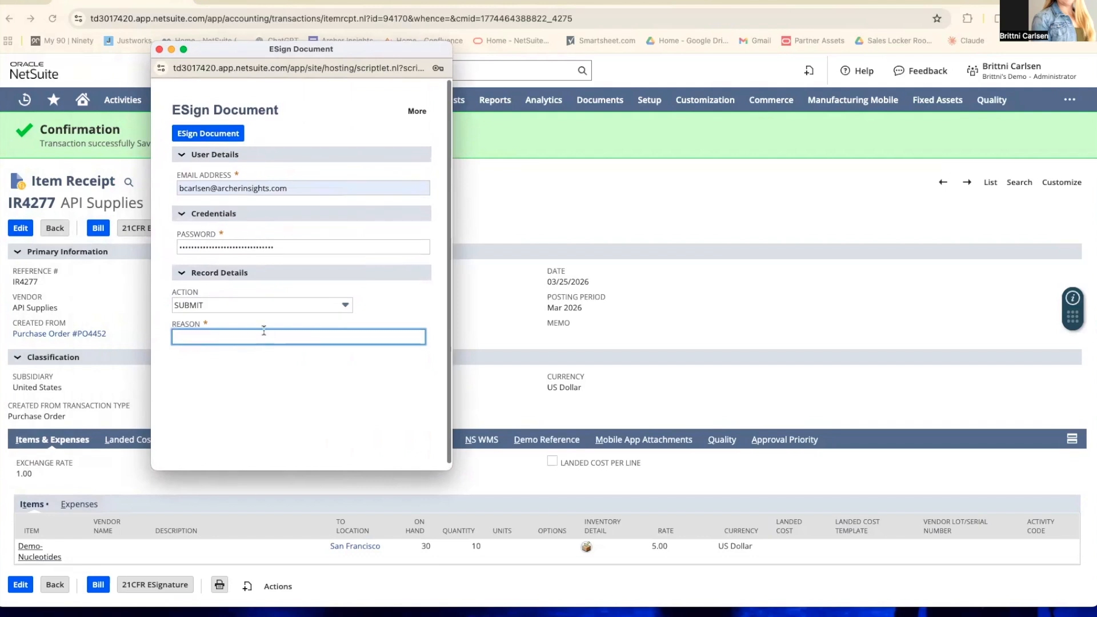
pyautogui.write('Submit for approval')
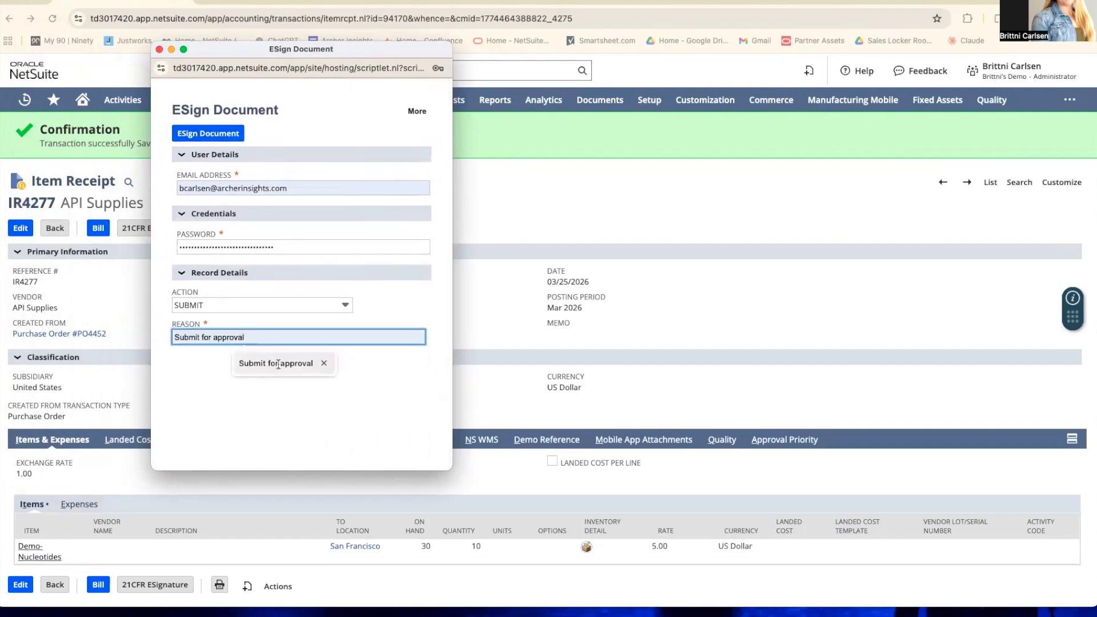
pyautogui.click(278, 363)
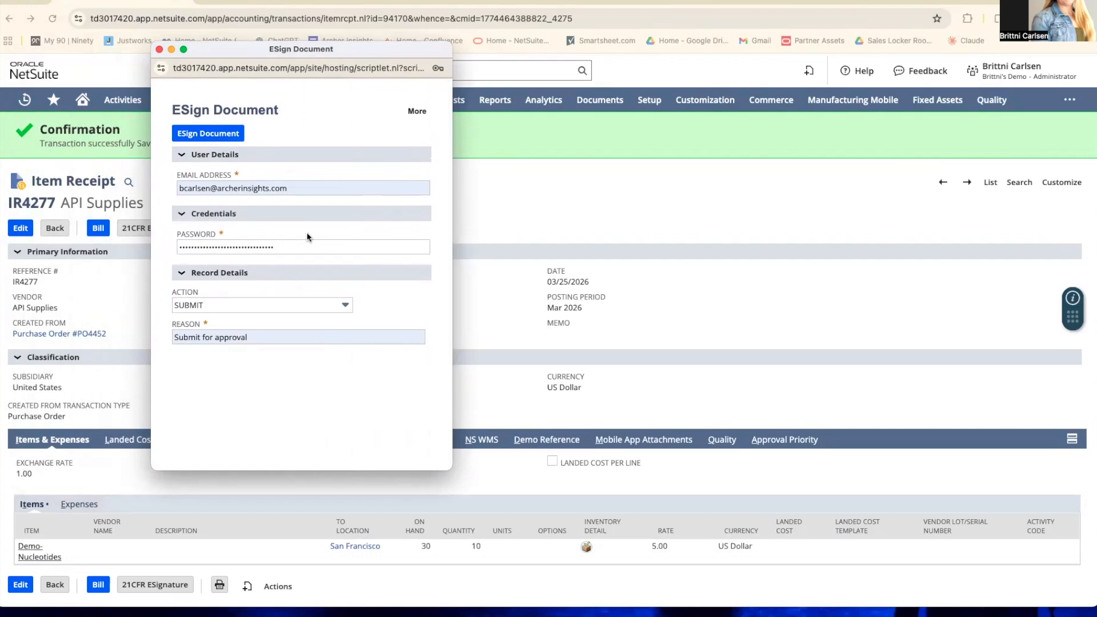
pyautogui.click(297, 245)
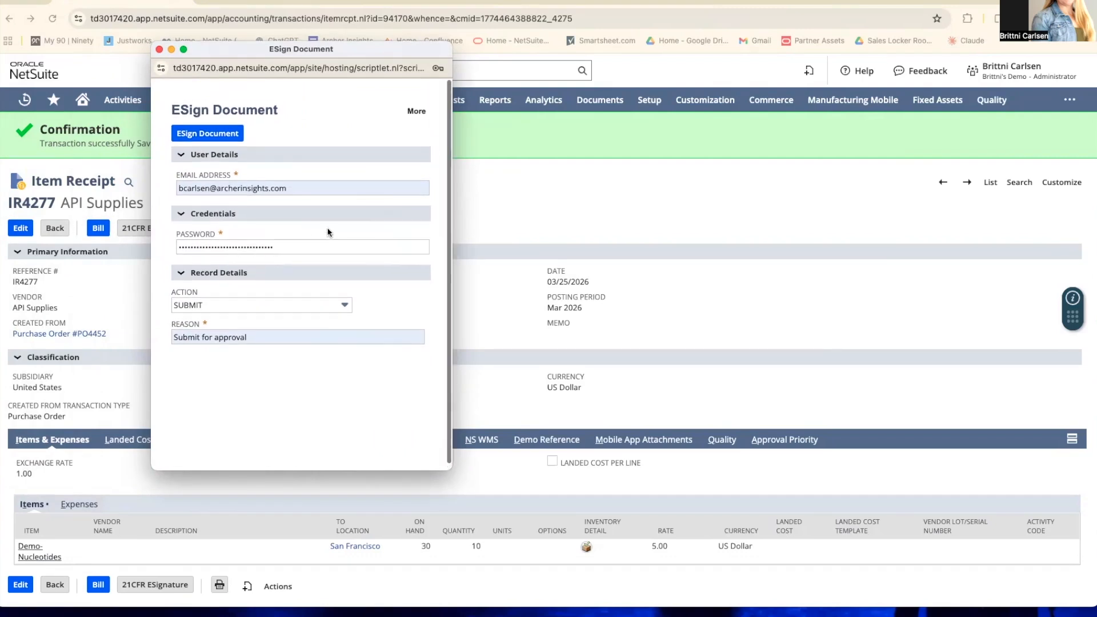
pyautogui.moveTo(423, 114)
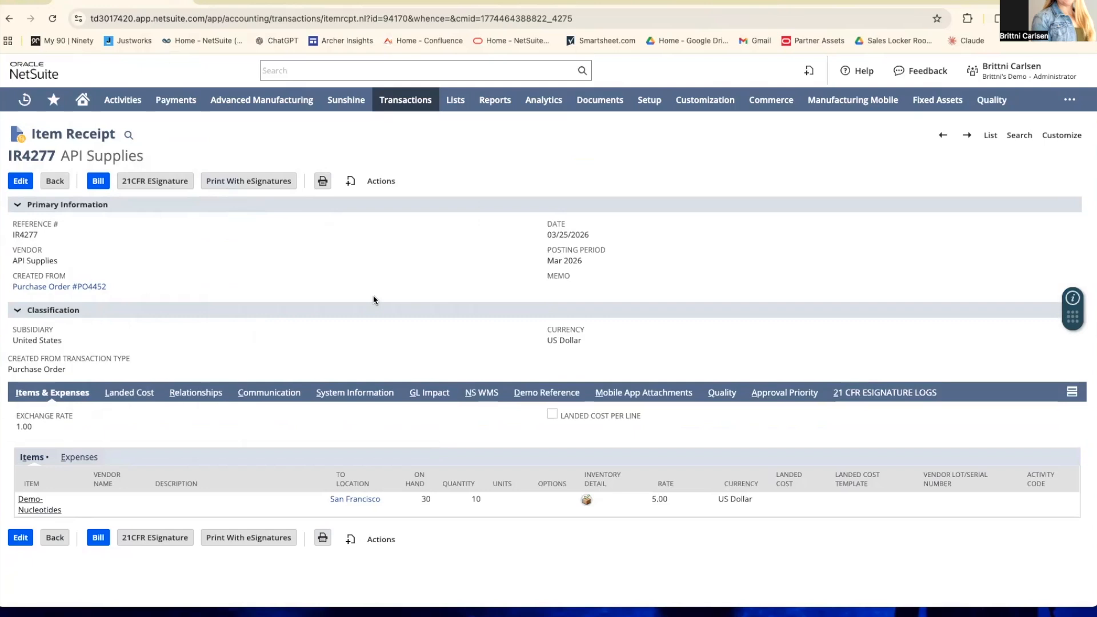
# Examine the receipt's 21 CFR eSignature log and printable signature record, then return to its items and expenses.
pyautogui.click(875, 398)
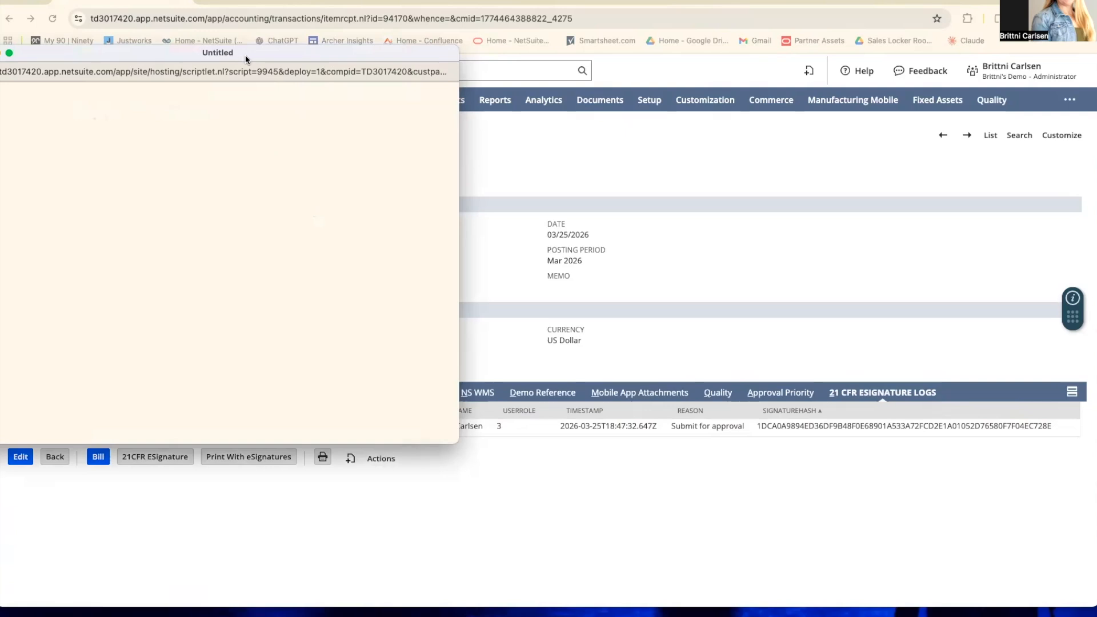
pyautogui.moveTo(245, 54); pyautogui.dragTo(297, 56)
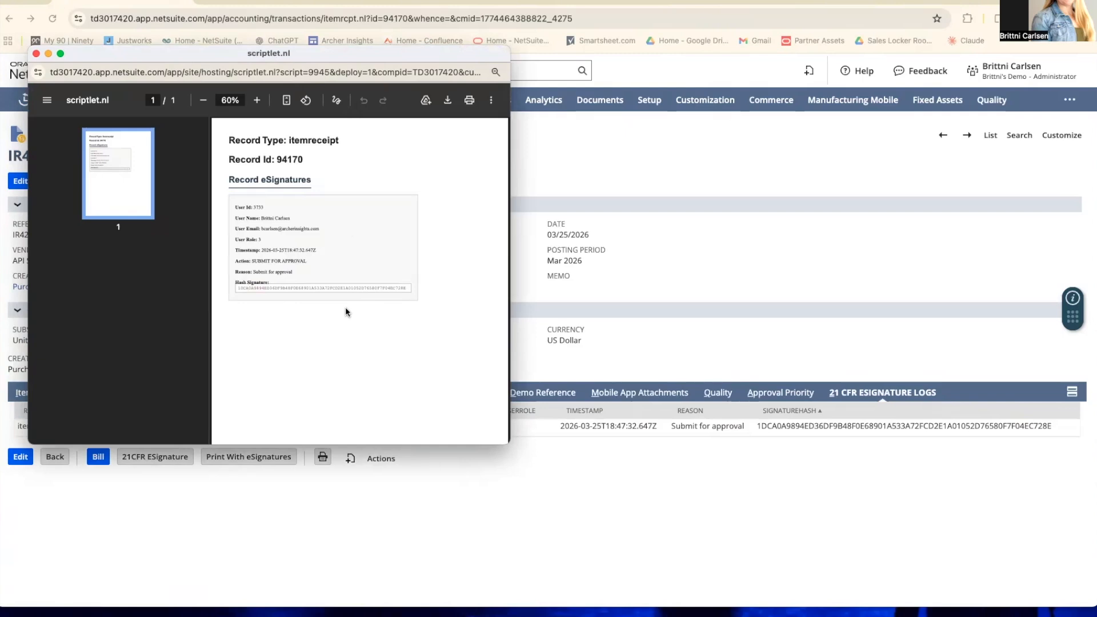
pyautogui.click(36, 54)
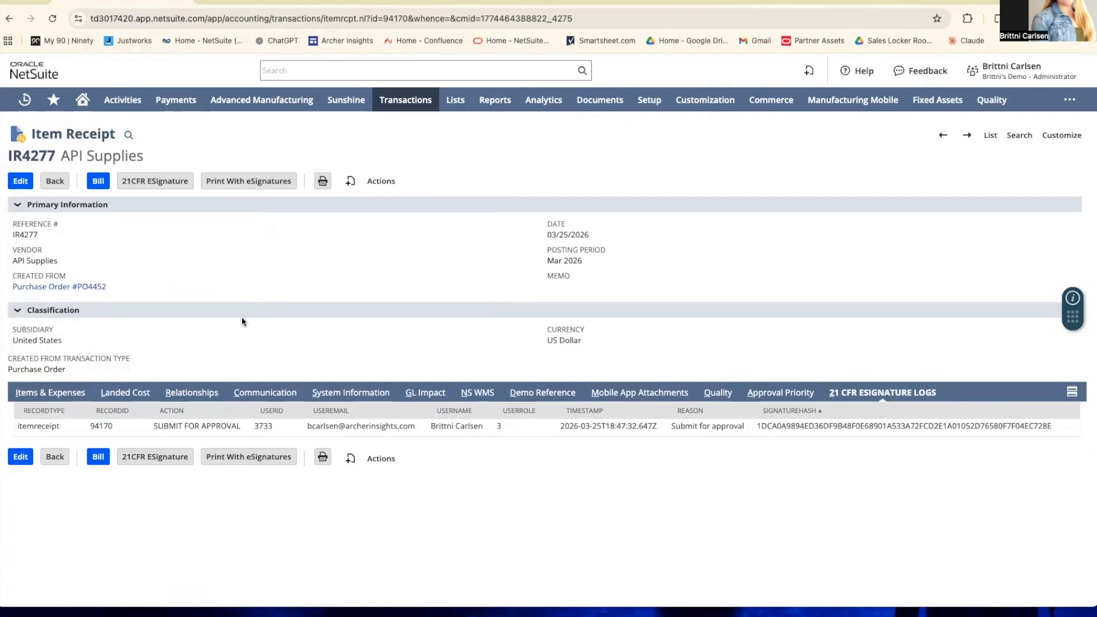
pyautogui.click(62, 394)
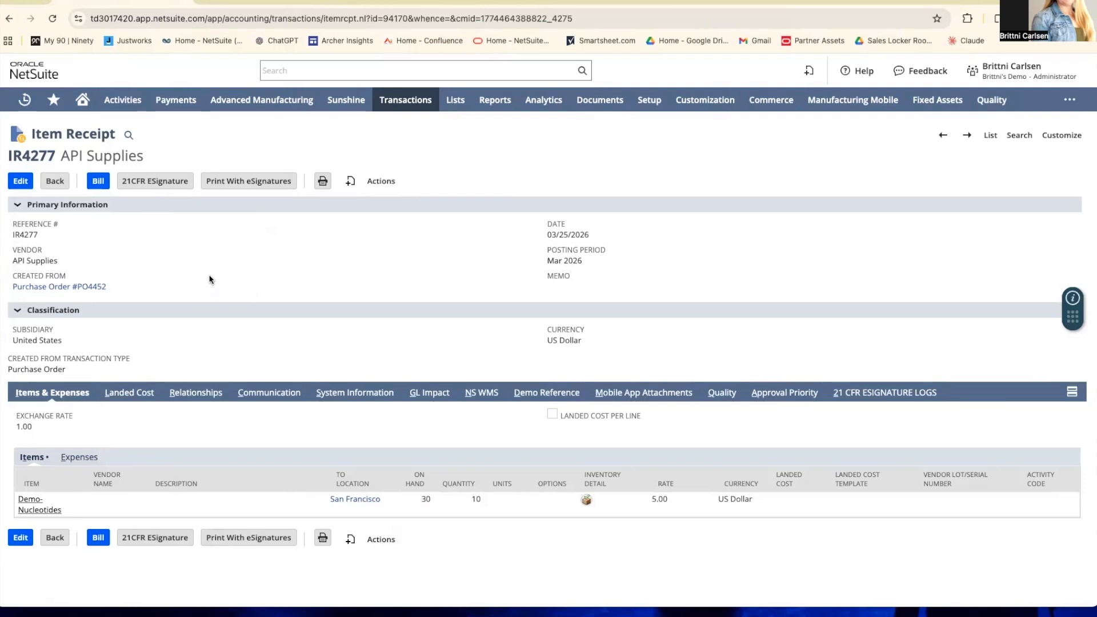
# Start a second e-signature on the item receipt for approval and enter the account password.
pyautogui.click(151, 182)
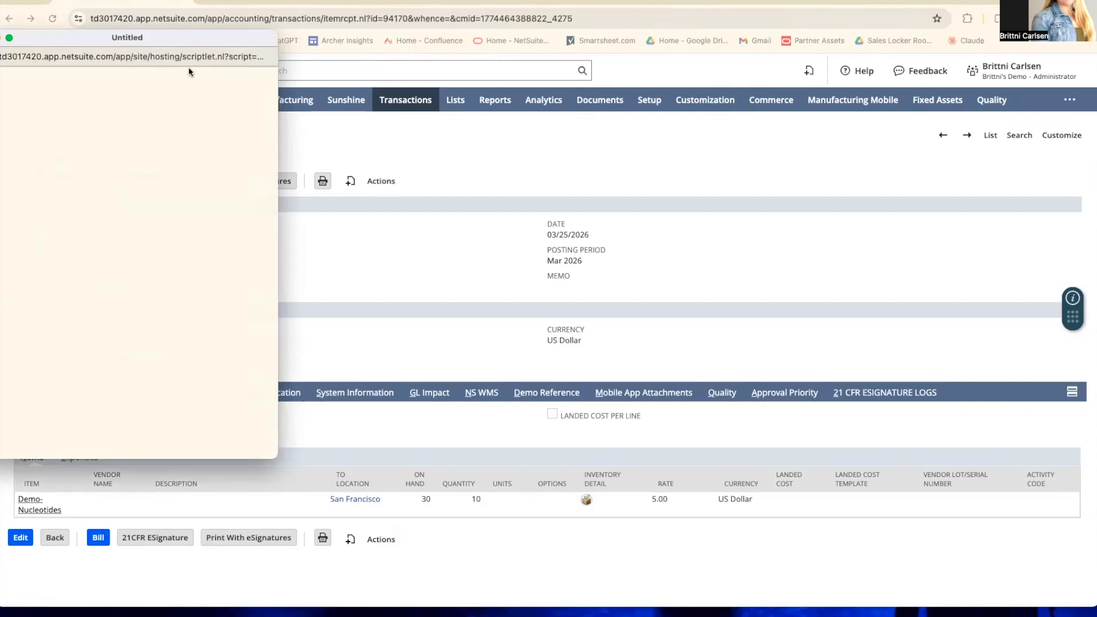
pyautogui.moveTo(196, 39); pyautogui.dragTo(309, 44)
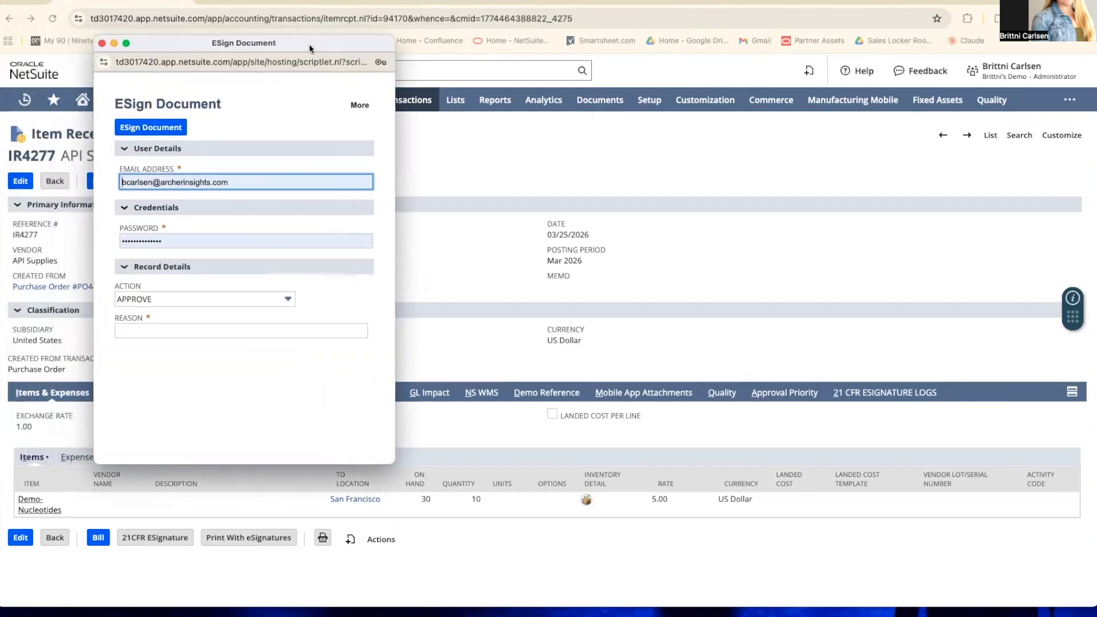
pyautogui.click(206, 239)
pyautogui.doubleClick(206, 237)
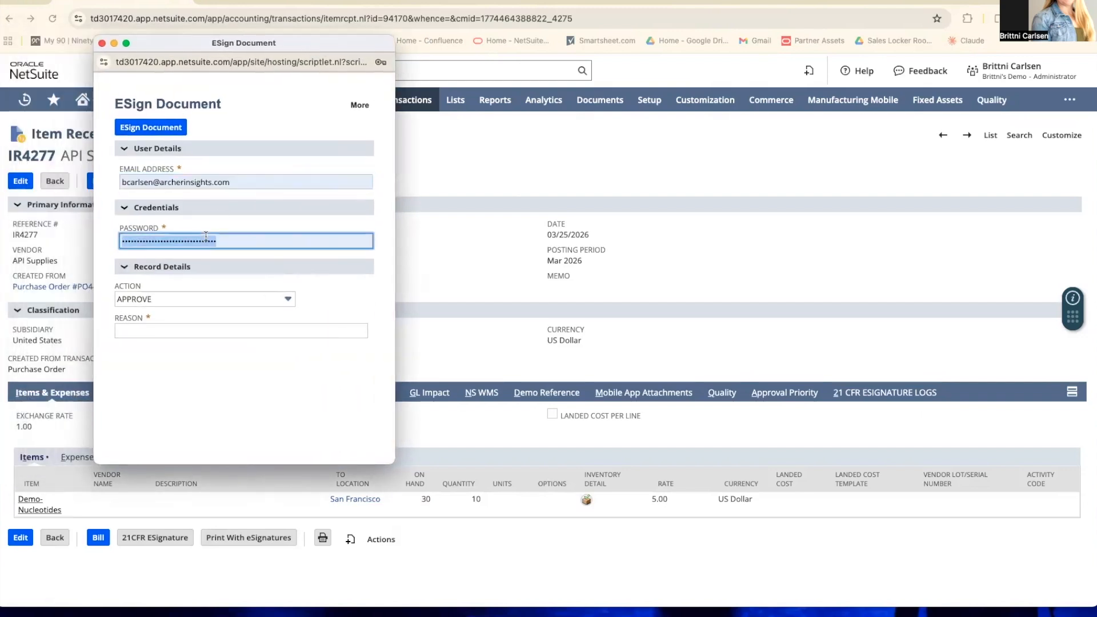
pyautogui.write('••••••••••')
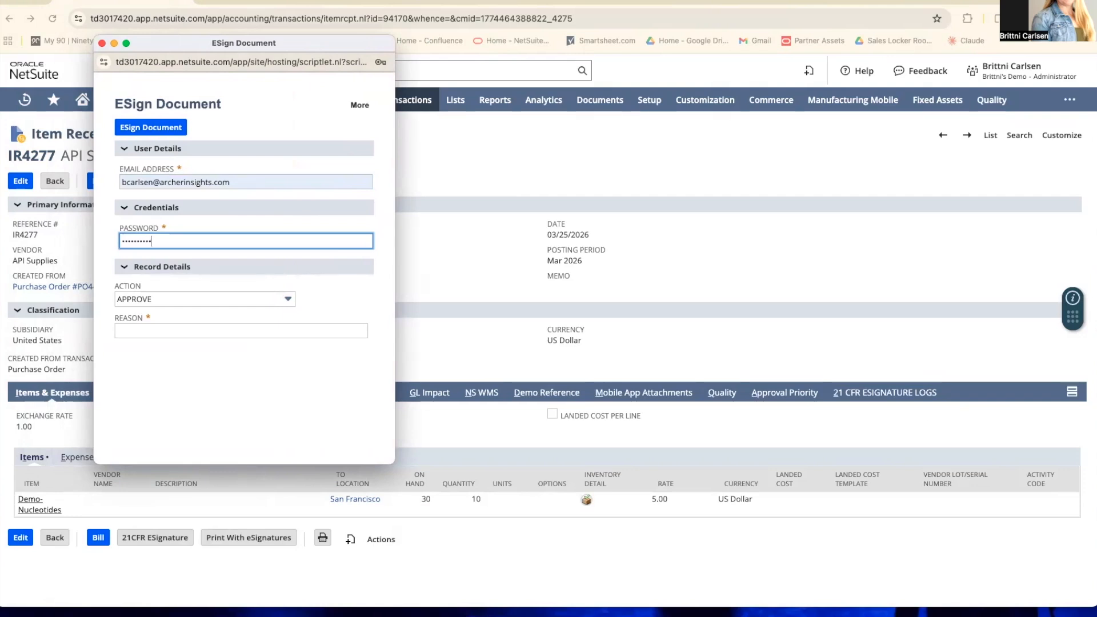
# Keep the signature action as APPROVE, give the reason "Approve IR", and e-sign the item receipt.
pyautogui.click(343, 293)
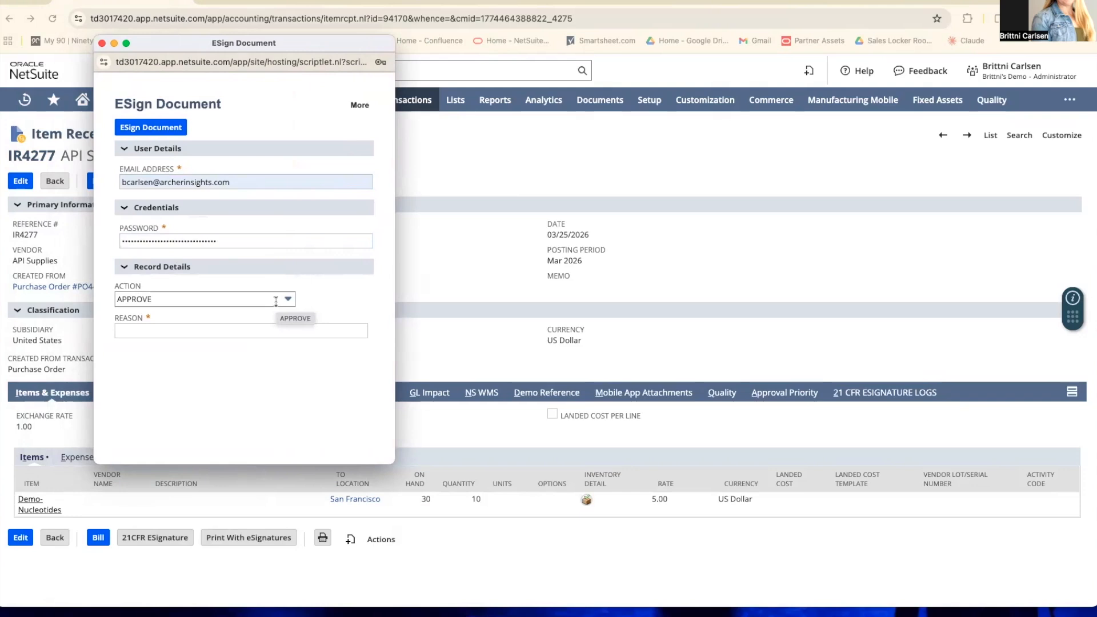
pyautogui.click(276, 299)
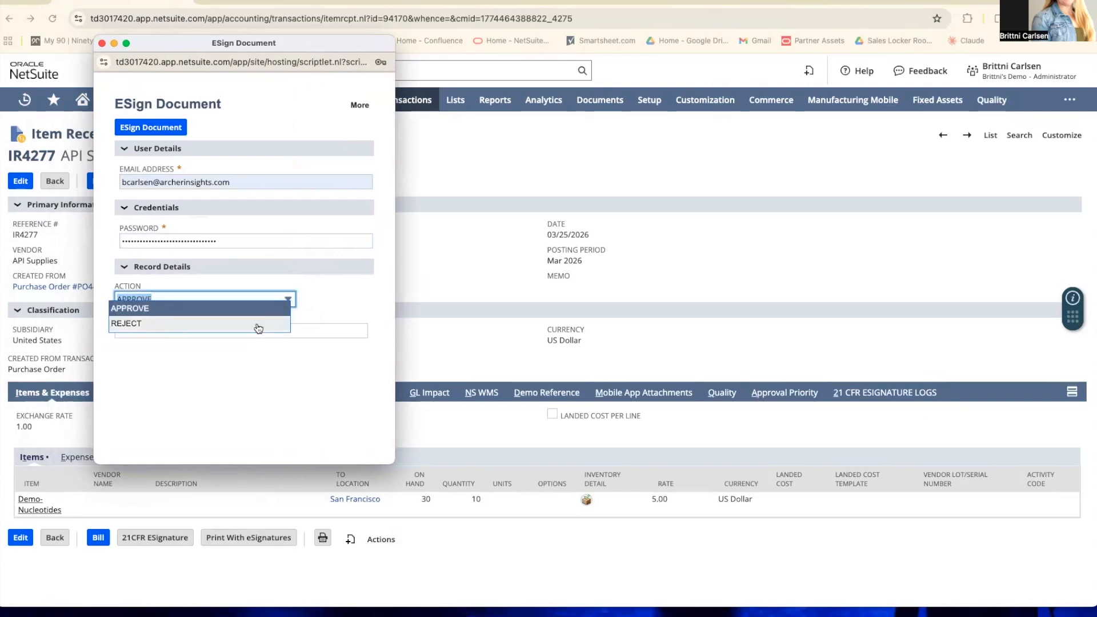
pyautogui.click(319, 297)
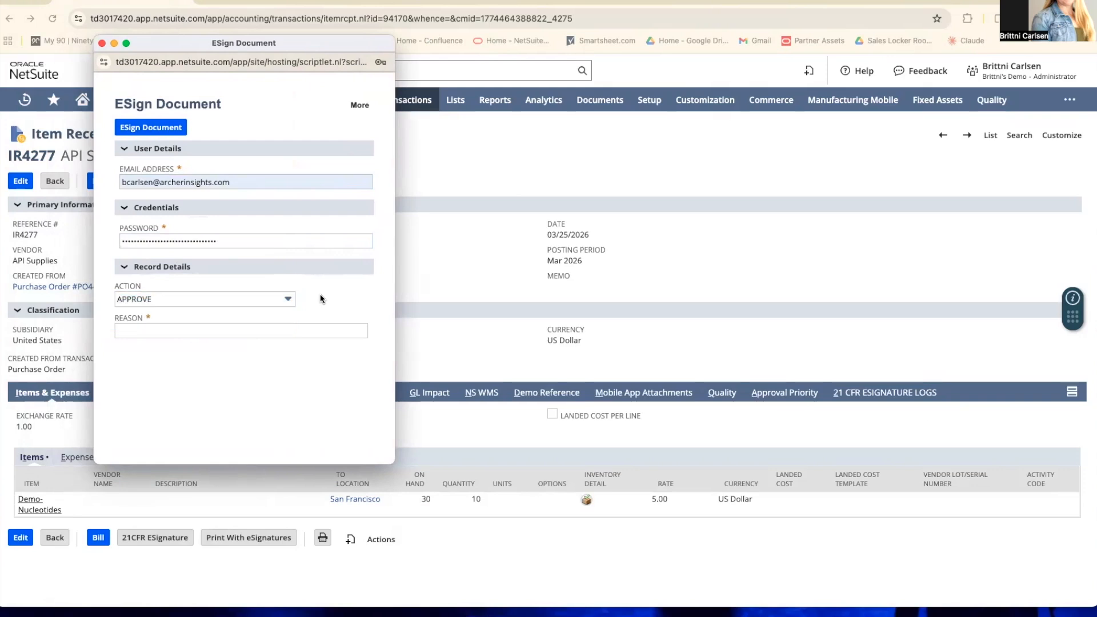
pyautogui.click(238, 331)
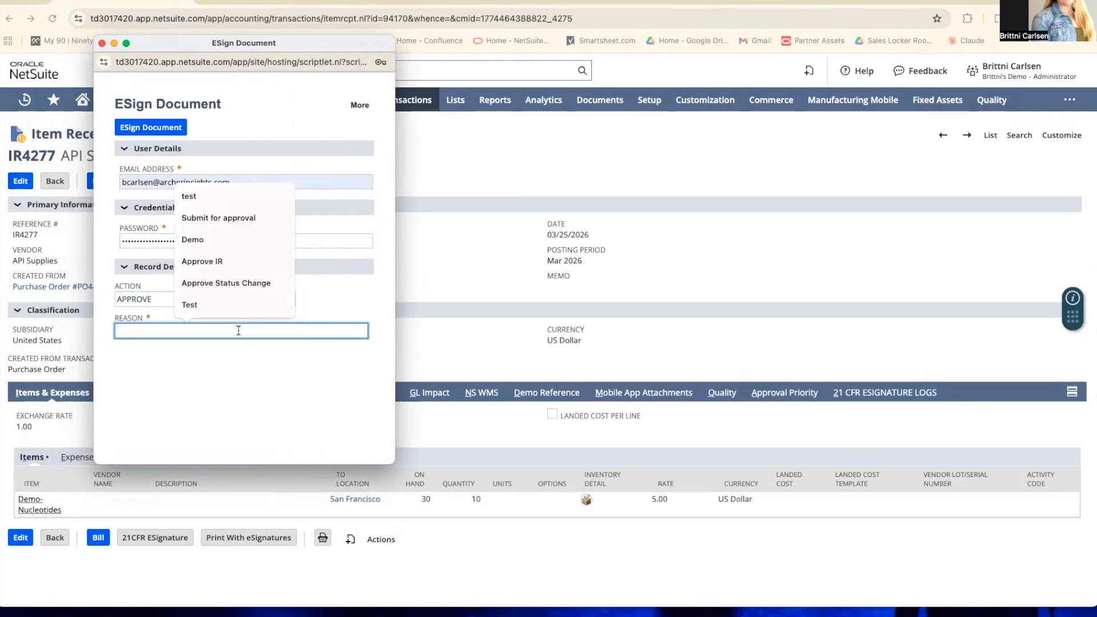
pyautogui.write('A')
pyautogui.click(245, 350)
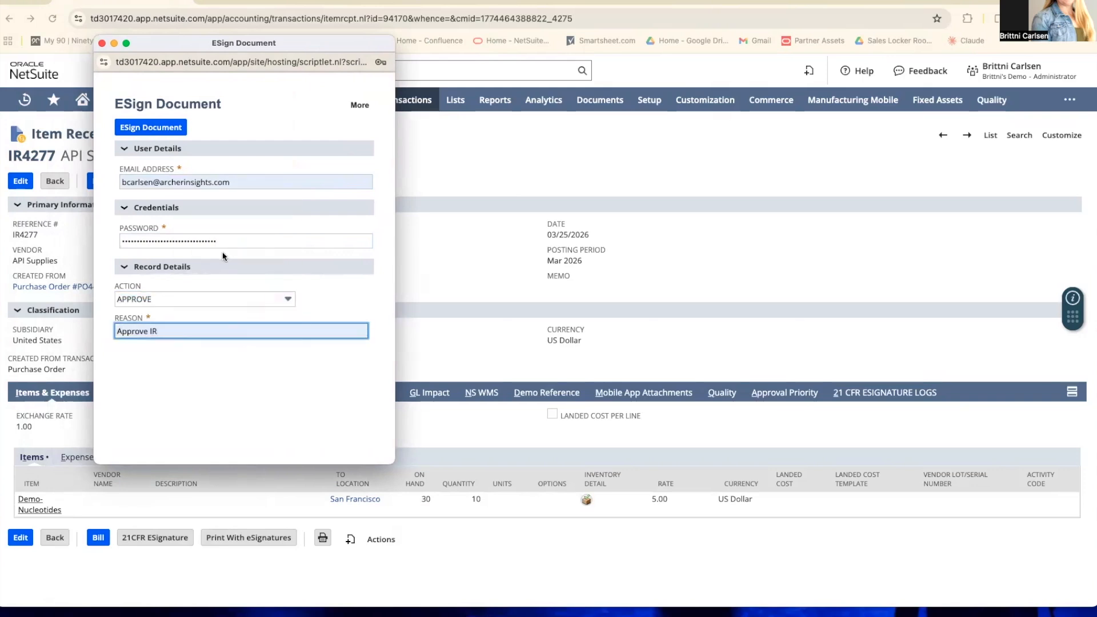
pyautogui.click(161, 132)
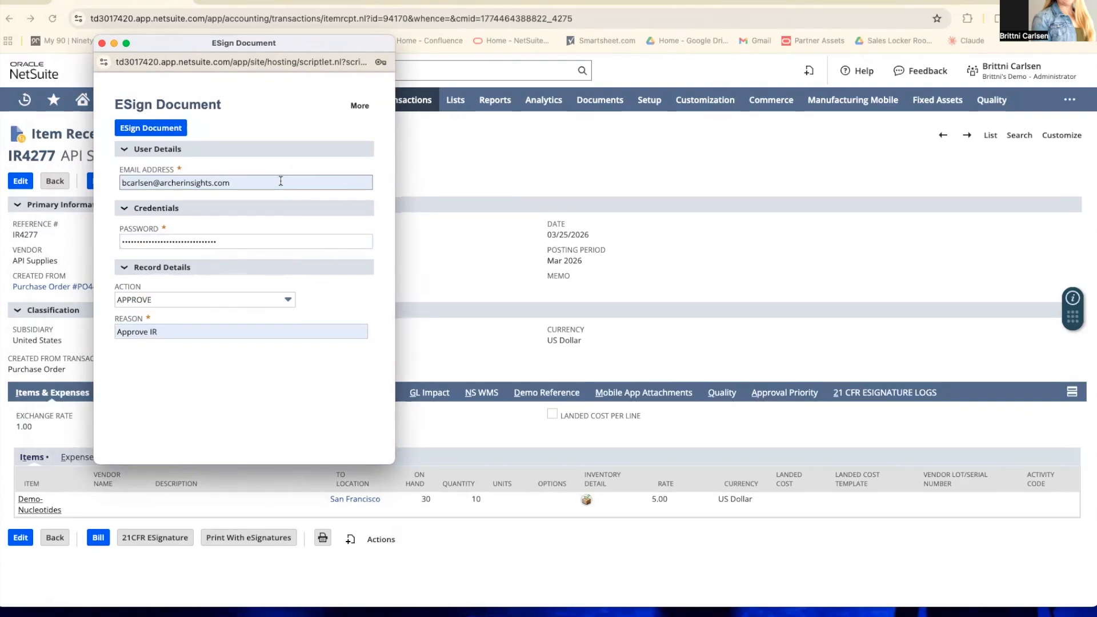
pyautogui.scroll(-1, 279, 181)
pyautogui.scroll(1, 278, 184)
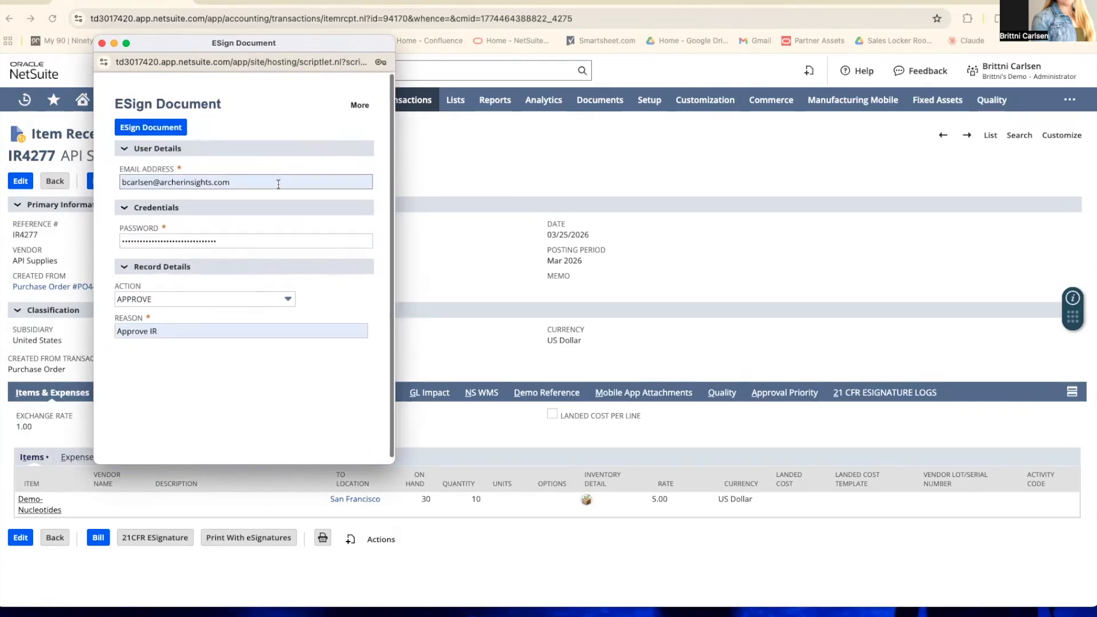
pyautogui.press('Return')
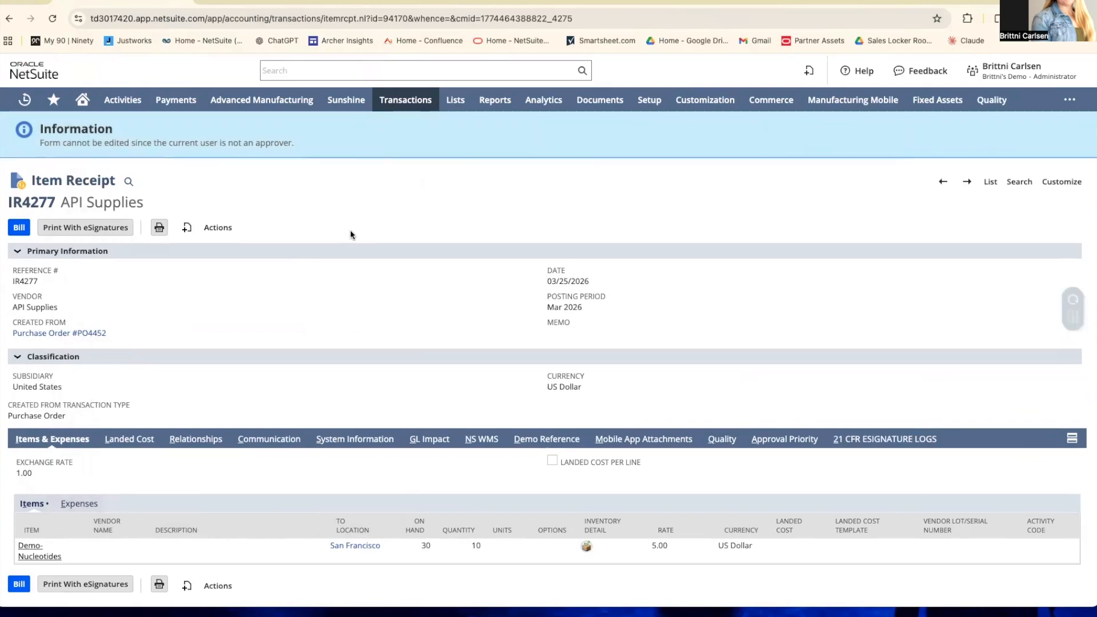
# Examine the submission and approval entries in the receipt's eSignature log and in the printable signature record.
pyautogui.click(857, 438)
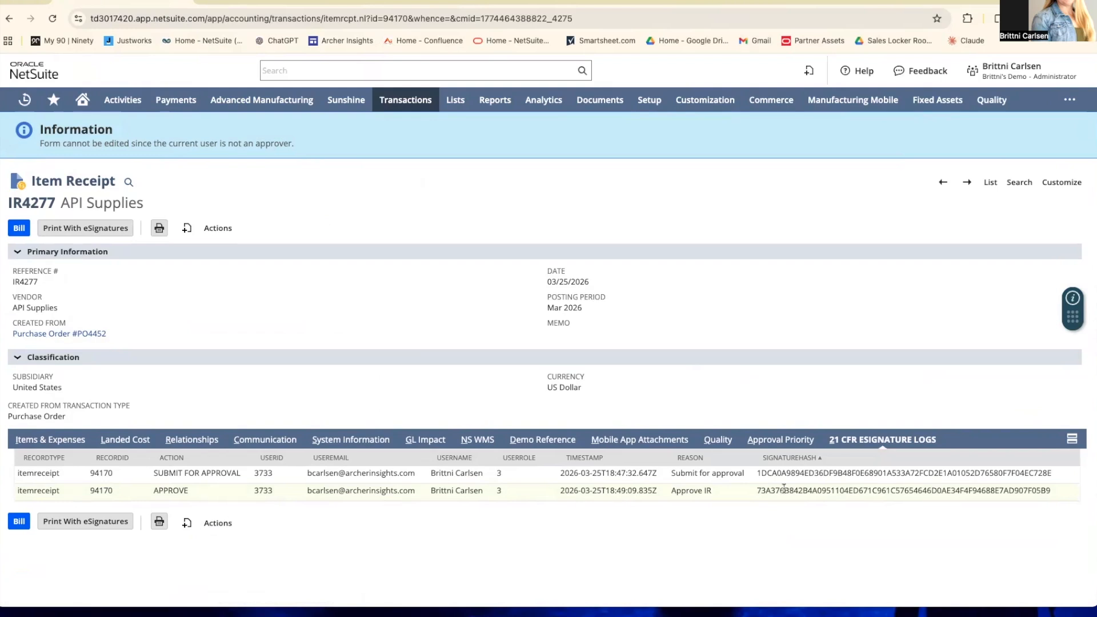
pyautogui.click(85, 228)
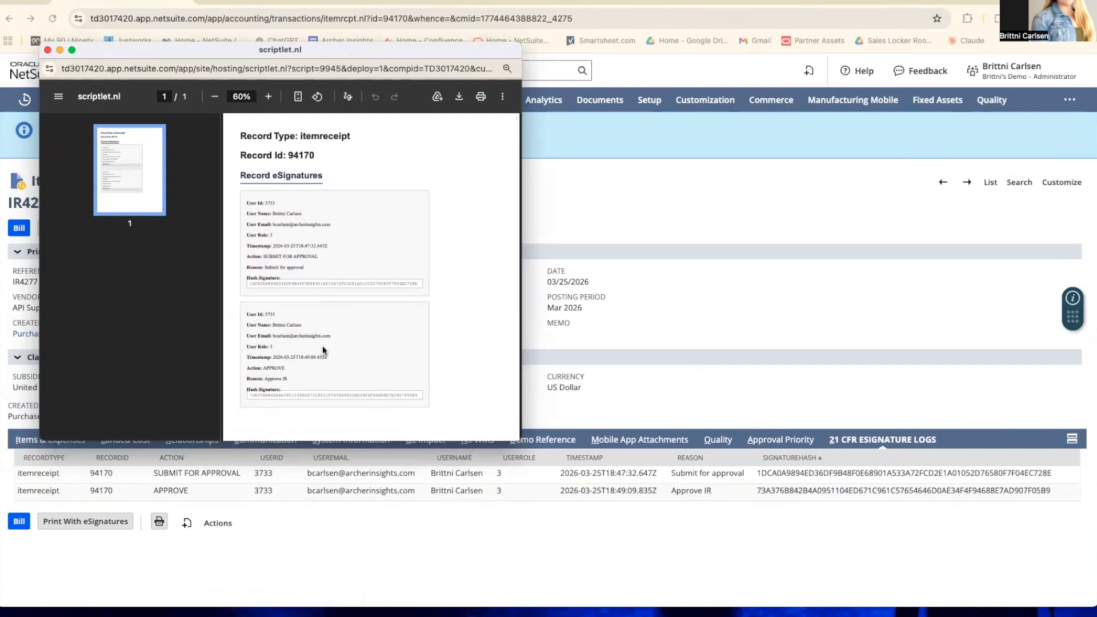
pyautogui.click(48, 50)
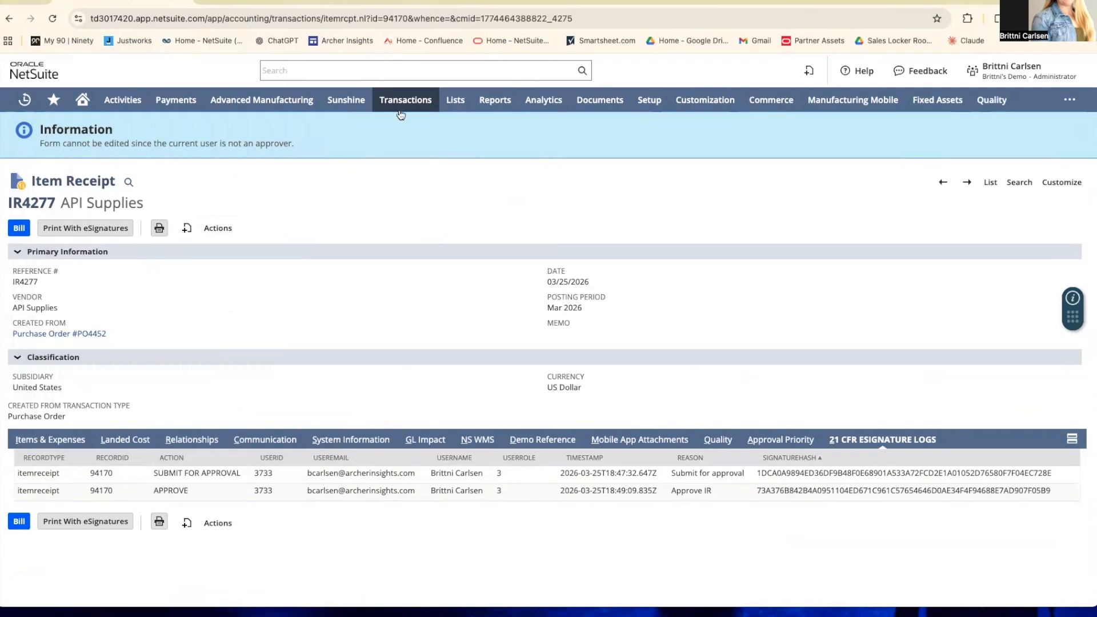
# Start a new inventory status change and set its location to San Francisco.
pyautogui.moveTo(400, 109)
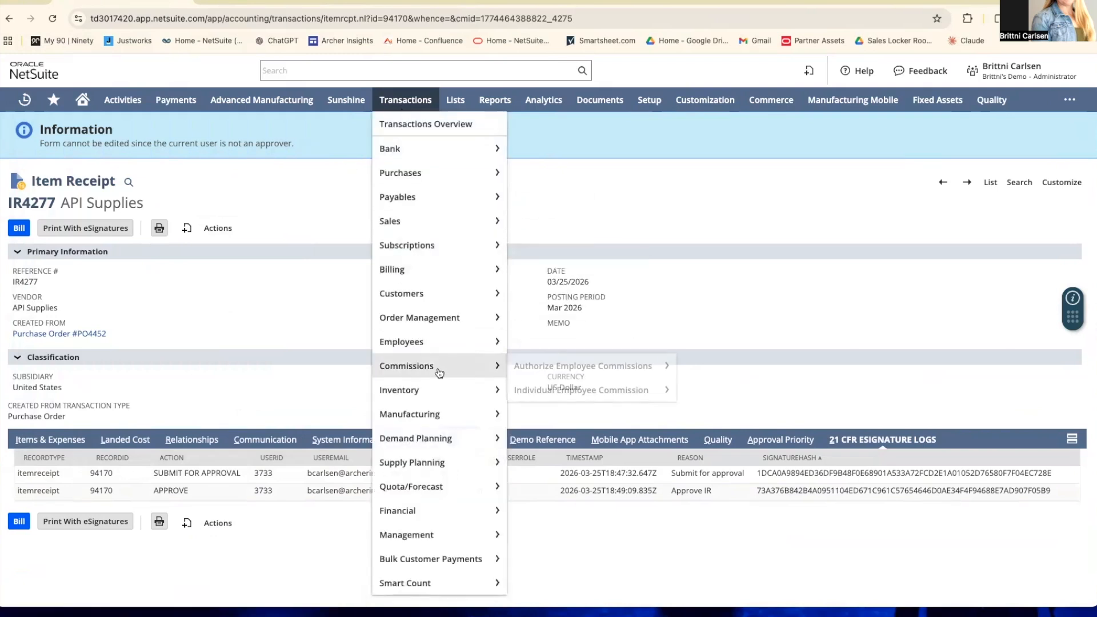
pyautogui.moveTo(426, 390)
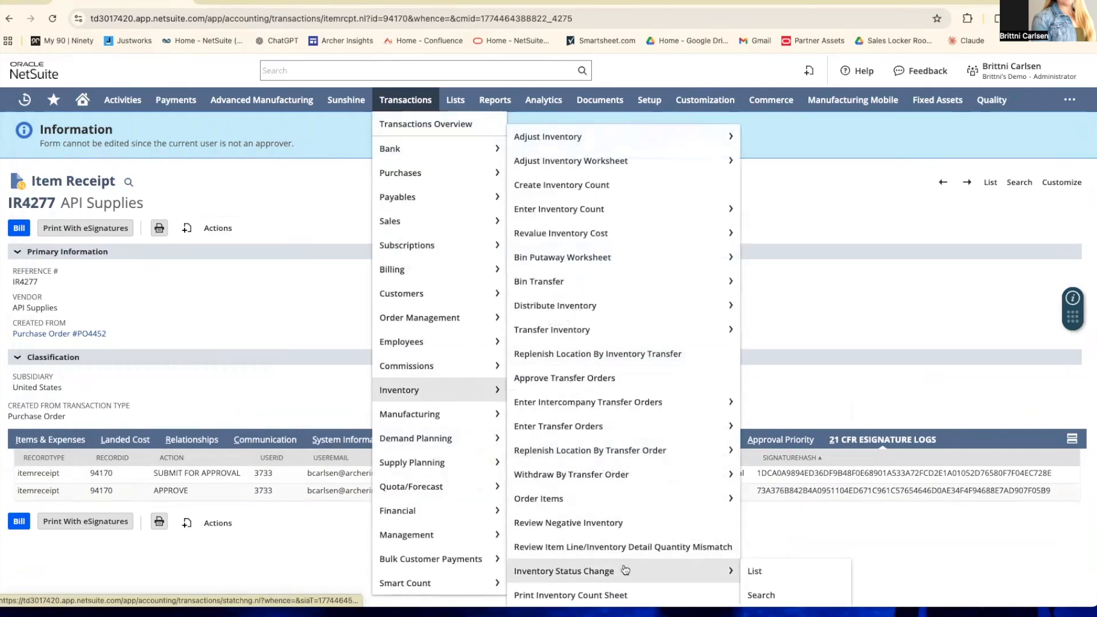
pyautogui.click(620, 571)
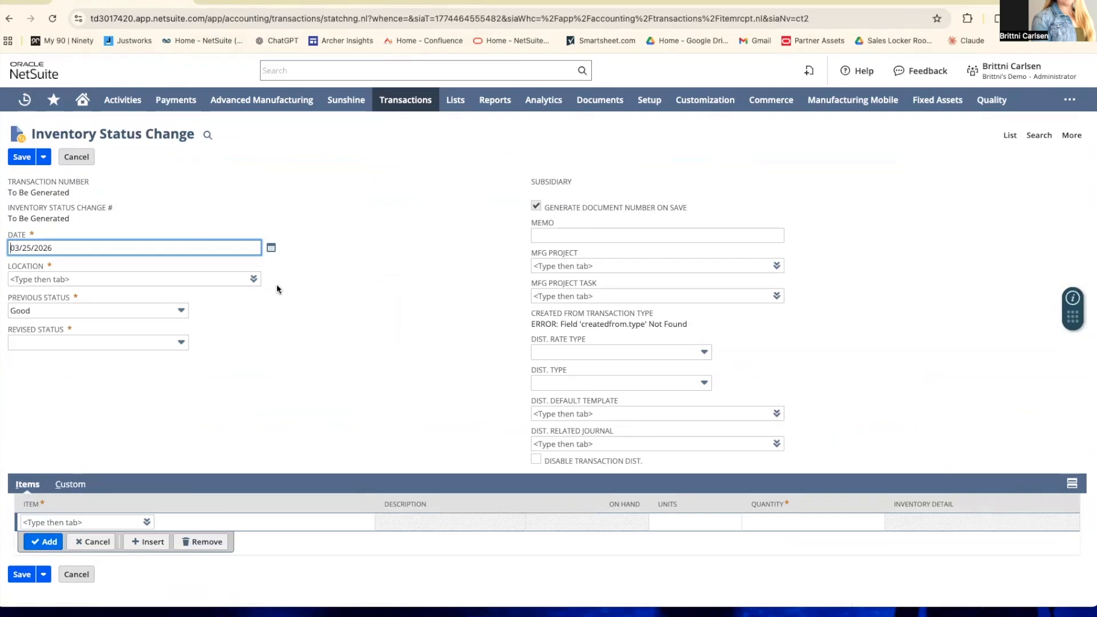
pyautogui.click(150, 279)
pyautogui.write('san')
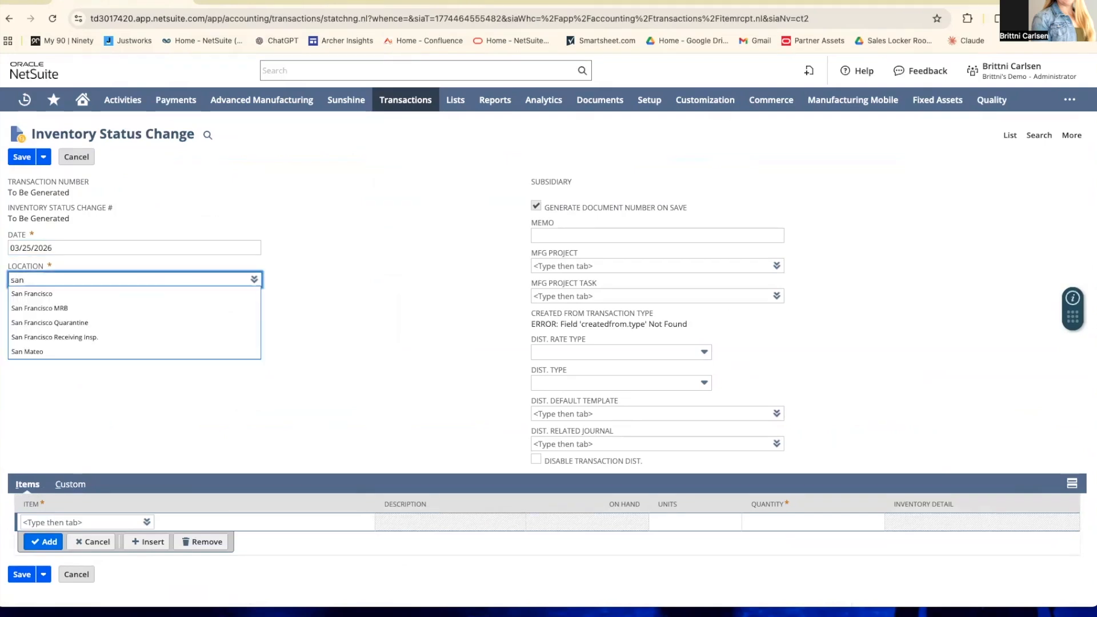
pyautogui.click(139, 294)
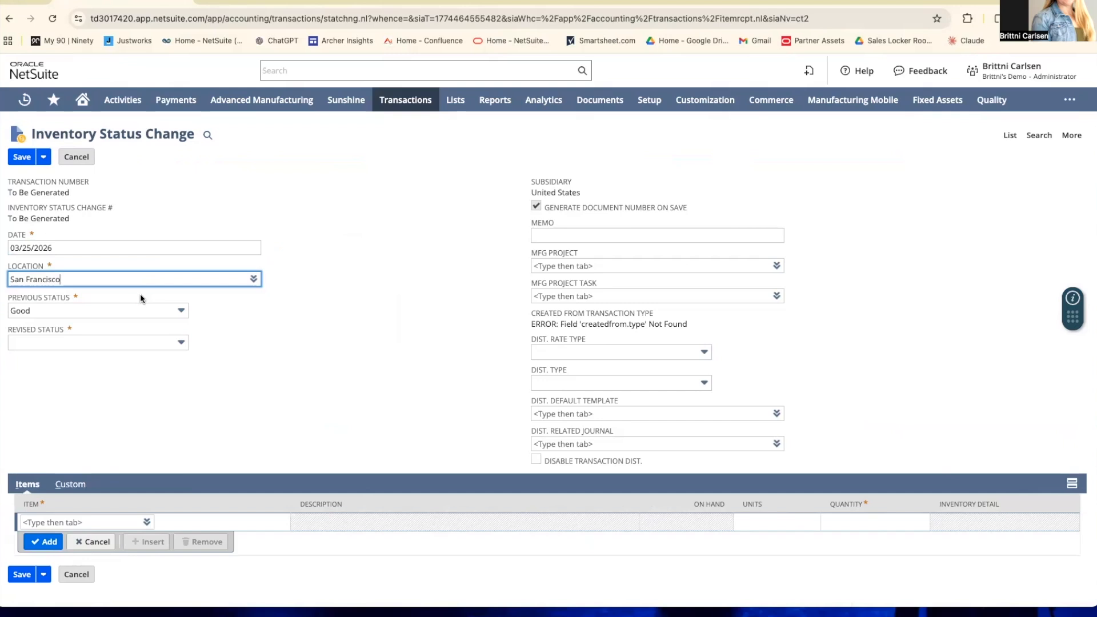
# Set the status change's previous status to Quarantine and its revised status to Good.
pyautogui.click(142, 308)
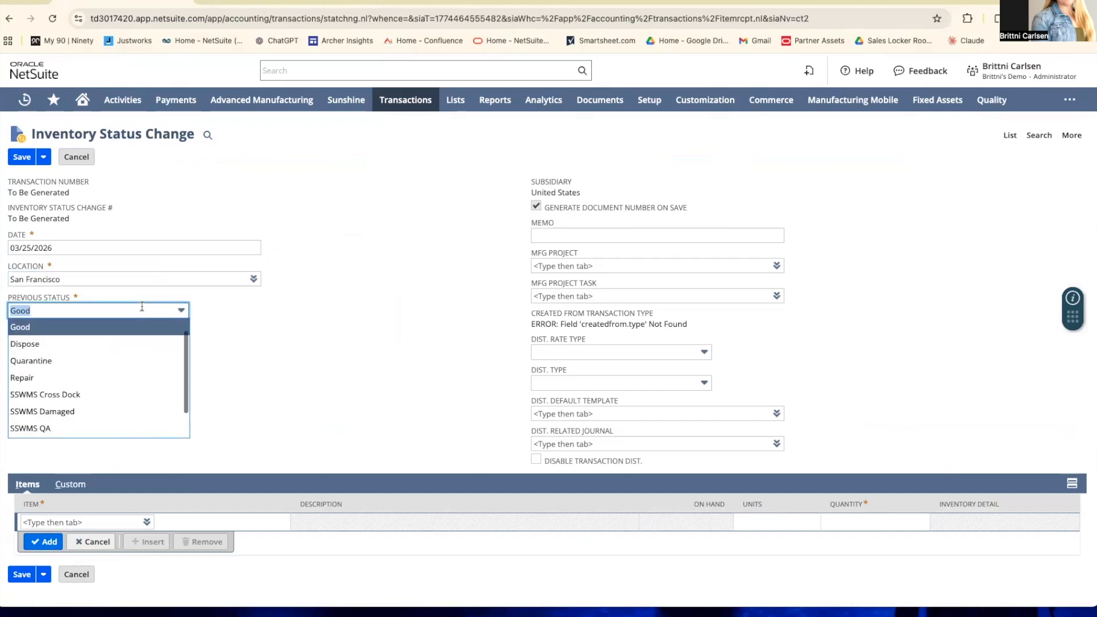
pyautogui.click(118, 361)
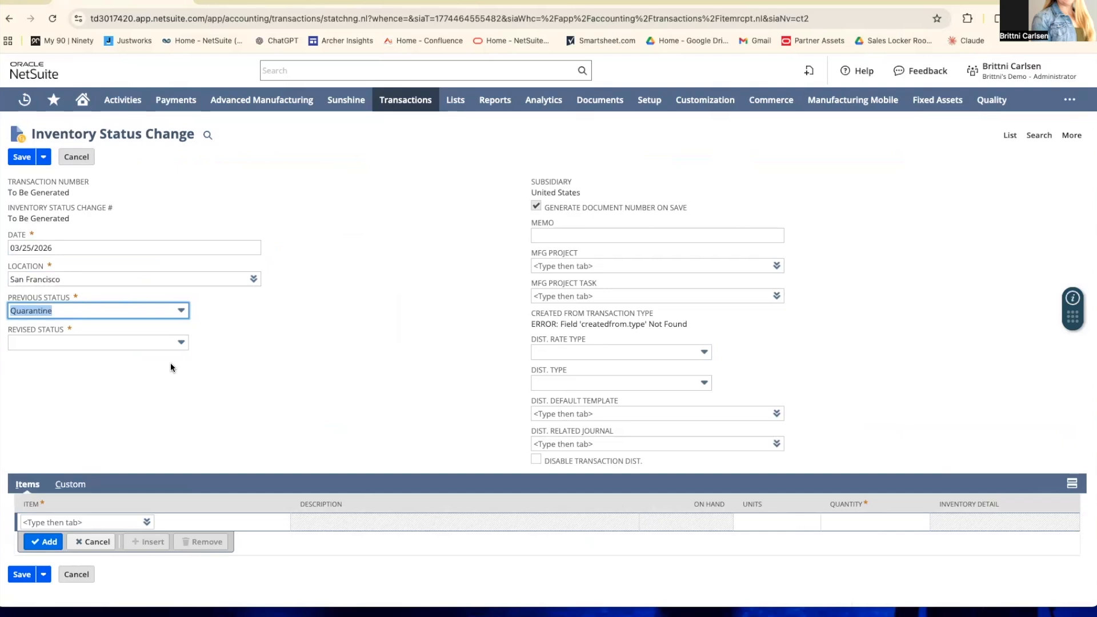
pyautogui.click(145, 345)
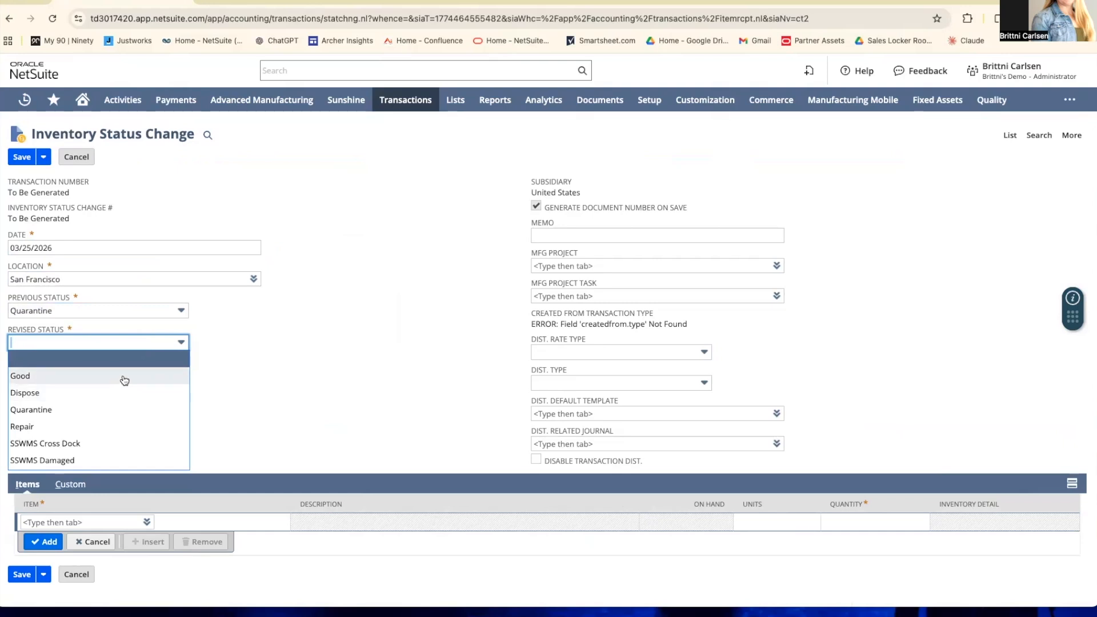
pyautogui.click(121, 374)
# Enter Demo-Nucleotides as the item line of the status change with a quantity of 10.
pyautogui.click(80, 520)
pyautogui.write('demo')
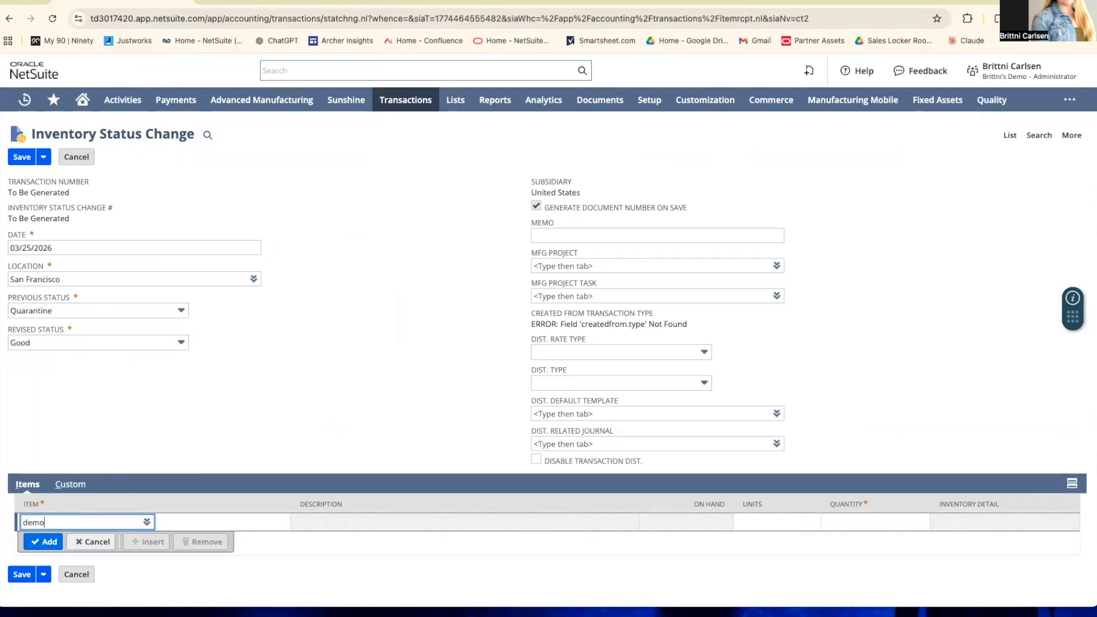
pyautogui.click(101, 449)
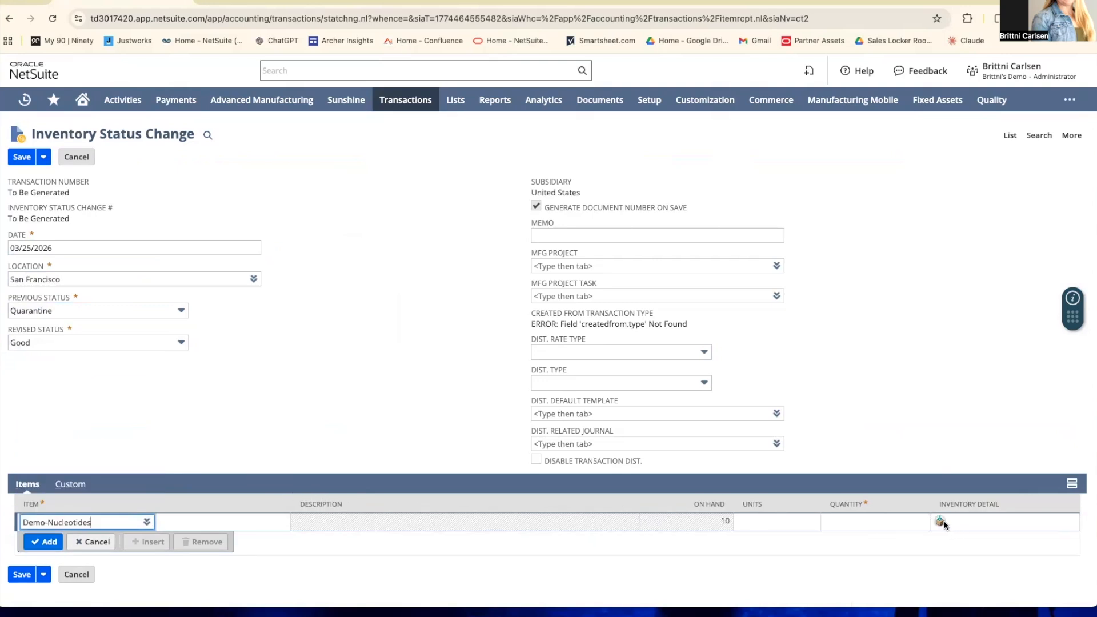
pyautogui.click(859, 521)
pyautogui.write('10')
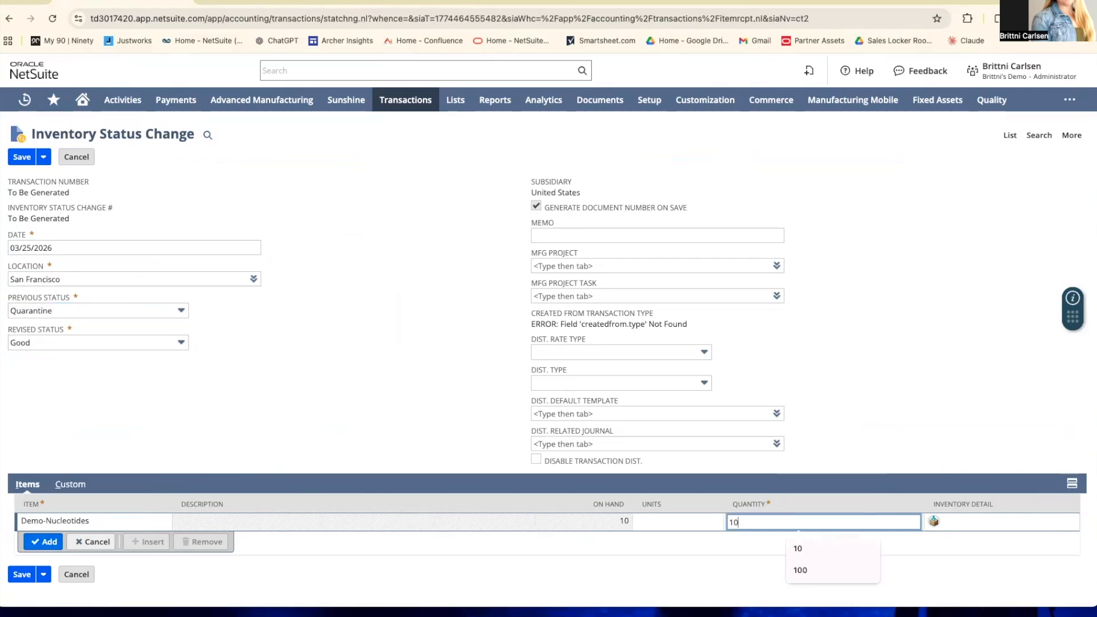
pyautogui.click(1012, 441)
# Assign lot 21CFR11 with quantity 10 in the line's inventory detail and save the inventory status change.
pyautogui.click(933, 521)
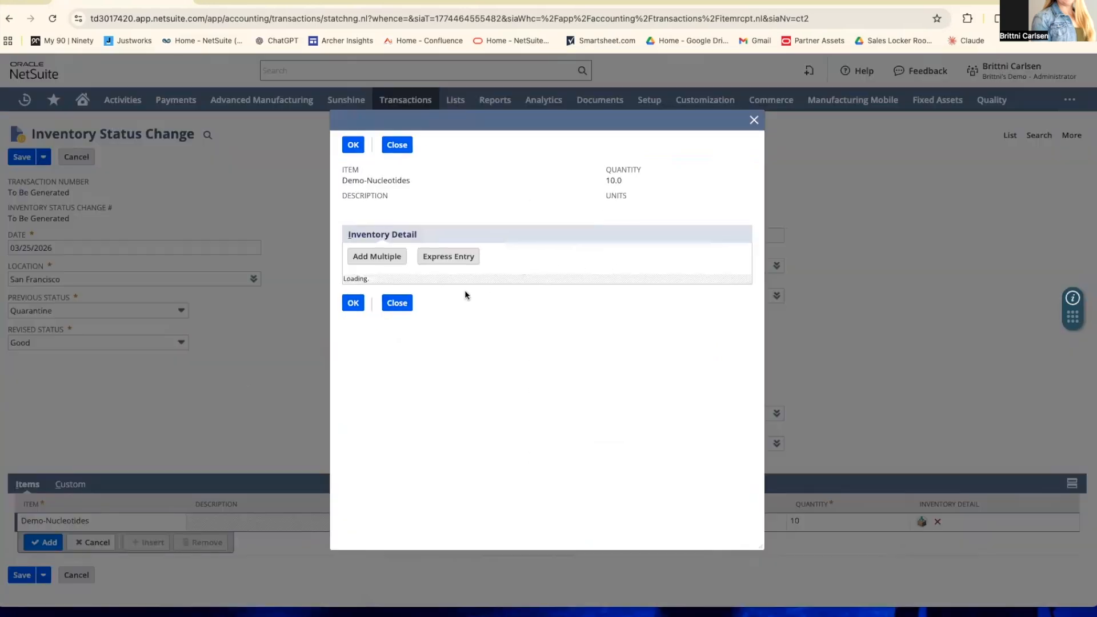
pyautogui.click(408, 304)
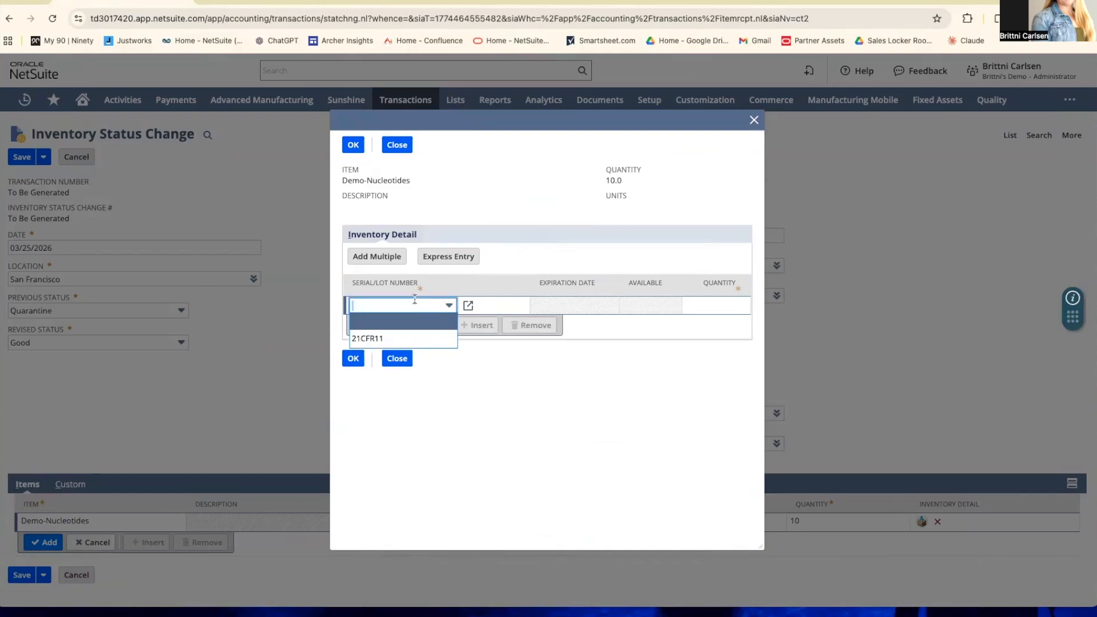
pyautogui.click(408, 337)
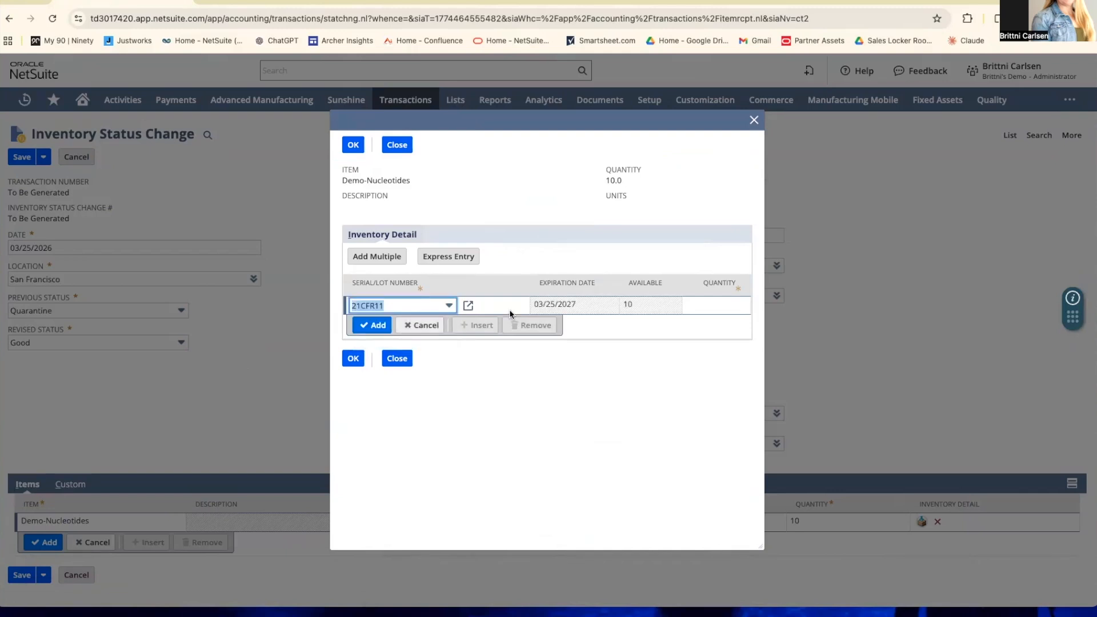
pyautogui.click(688, 309)
pyautogui.write('10')
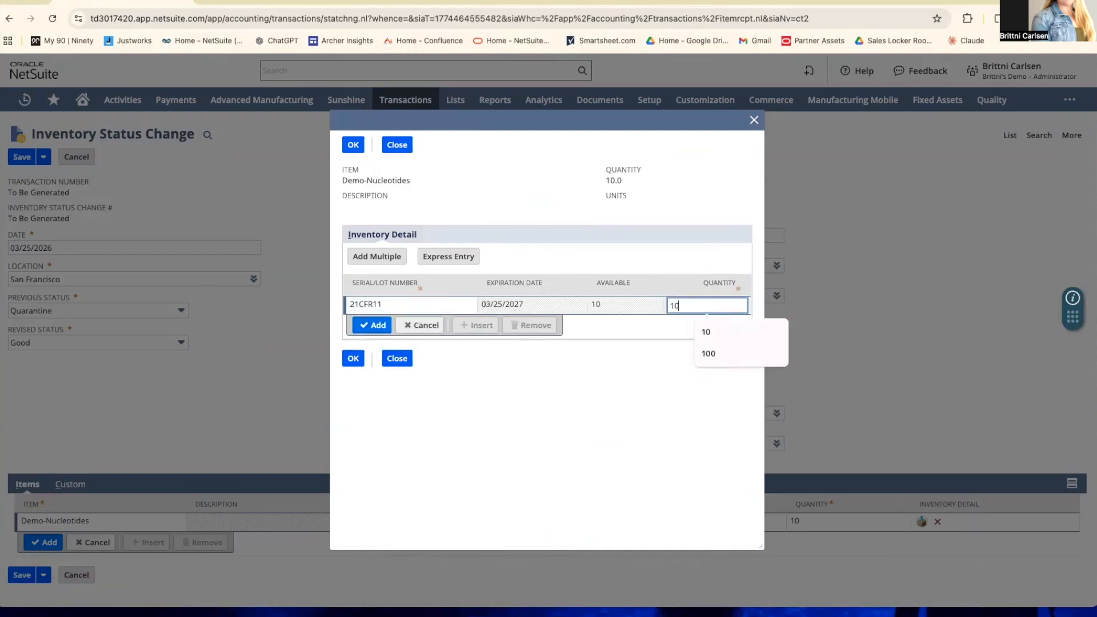
pyautogui.click(372, 325)
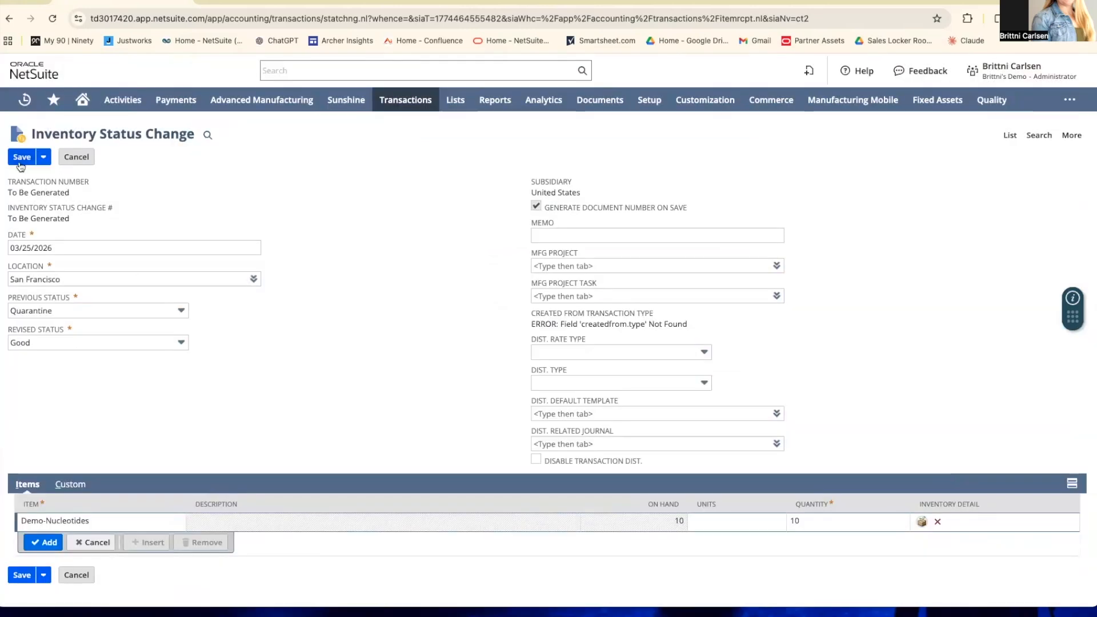
pyautogui.click(20, 161)
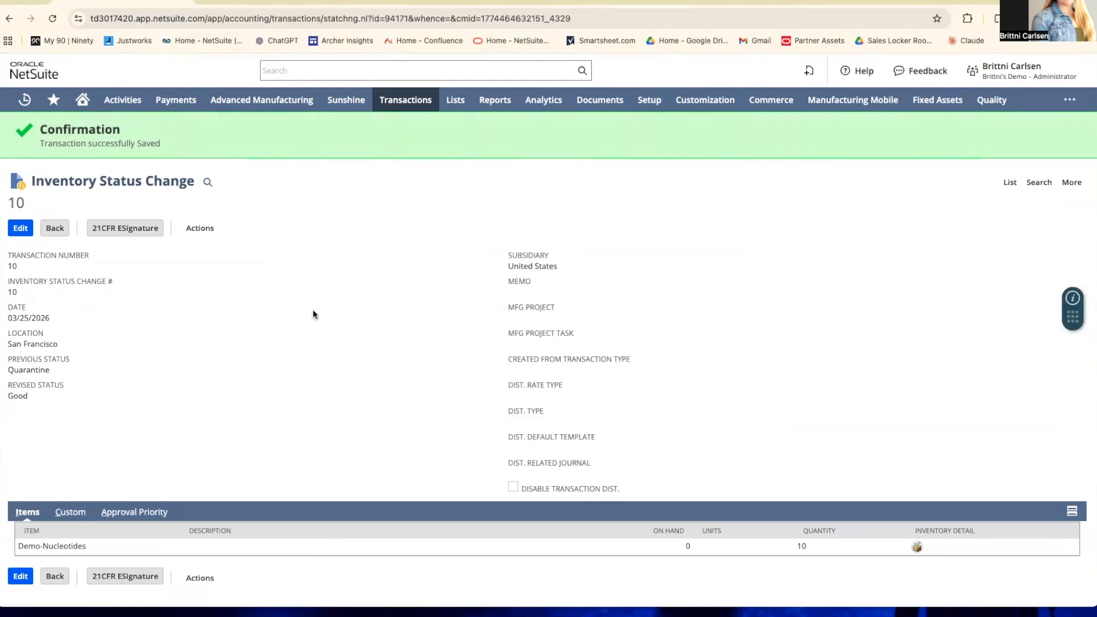
# Start a 21 CFR e-signature on the inventory status change and enter the account password.
pyautogui.click(125, 229)
pyautogui.moveTo(200, 36); pyautogui.dragTo(350, 63)
pyautogui.doubleClick(264, 262)
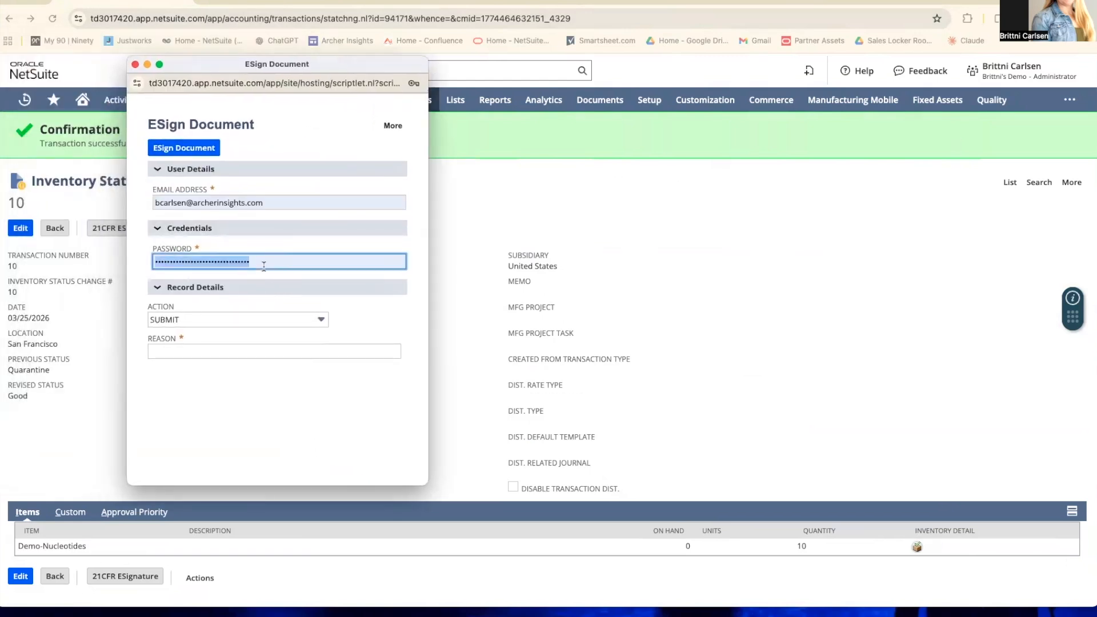
pyautogui.write('••••••••')
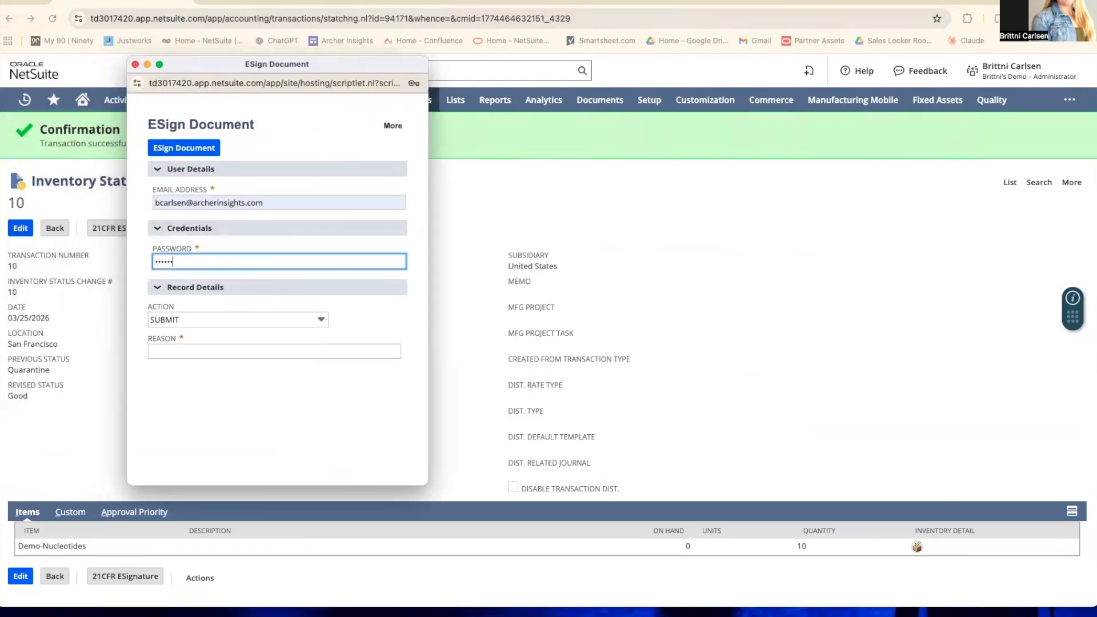
pyautogui.write('••')
pyautogui.click(391, 316)
# Keep the signature action as SUBMIT, give the reason "Submit for approval", and e-sign the inventory status change.
pyautogui.click(277, 316)
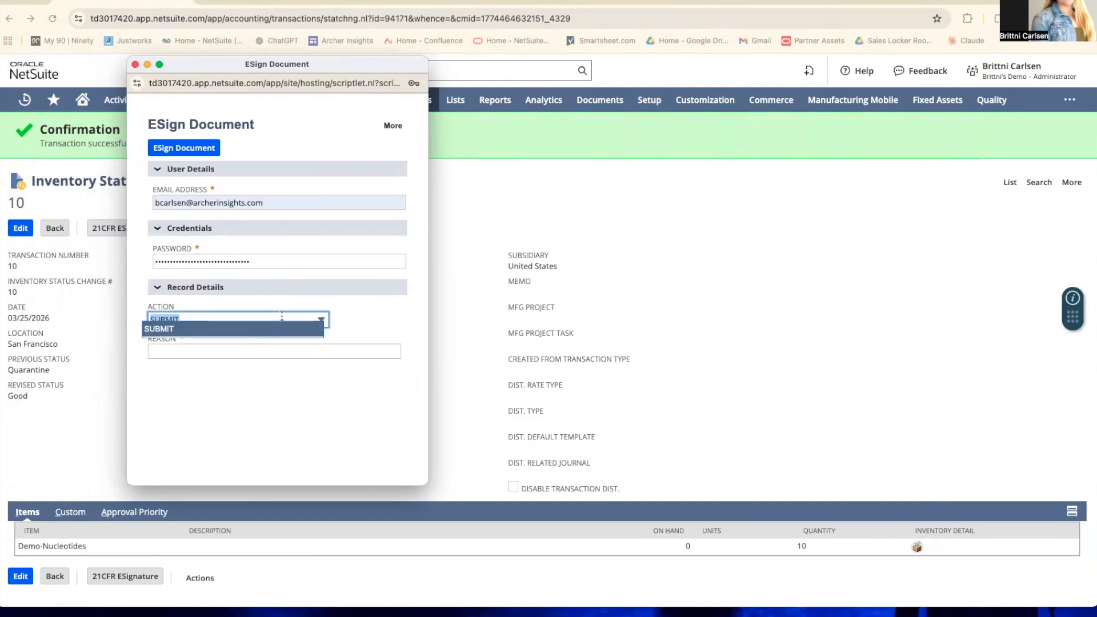
pyautogui.click(315, 349)
pyautogui.write('s')
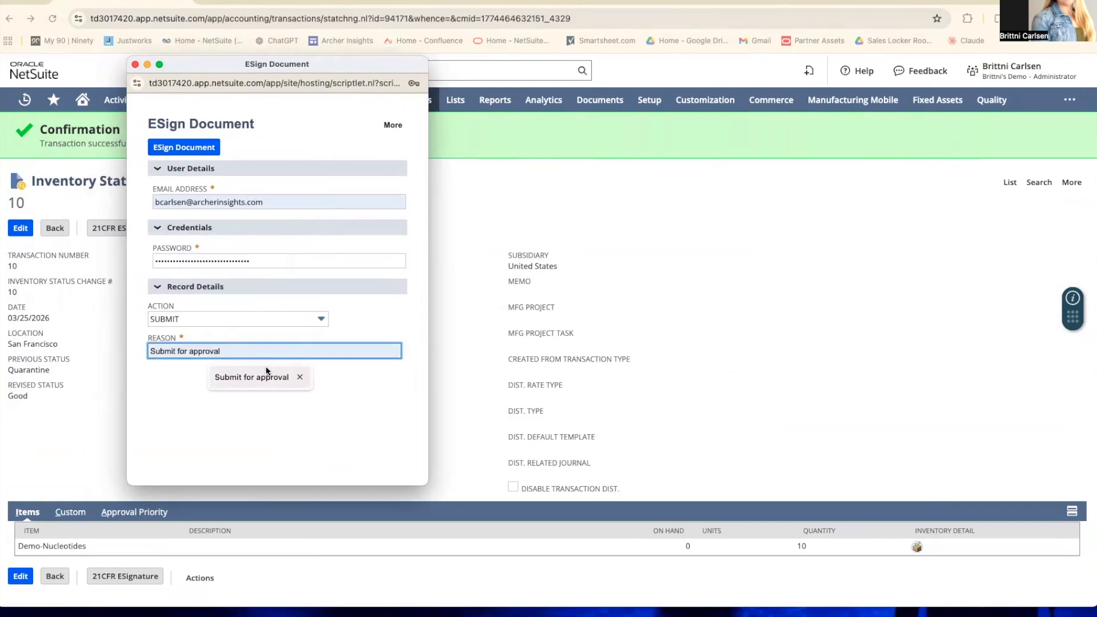
pyautogui.click(283, 376)
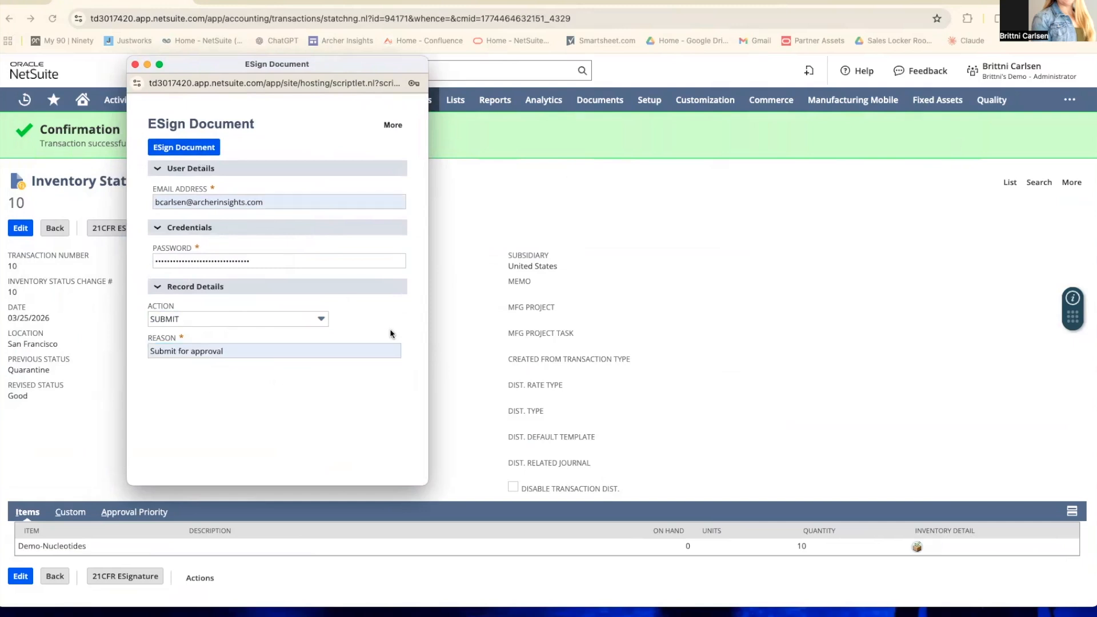
pyautogui.press('Return')
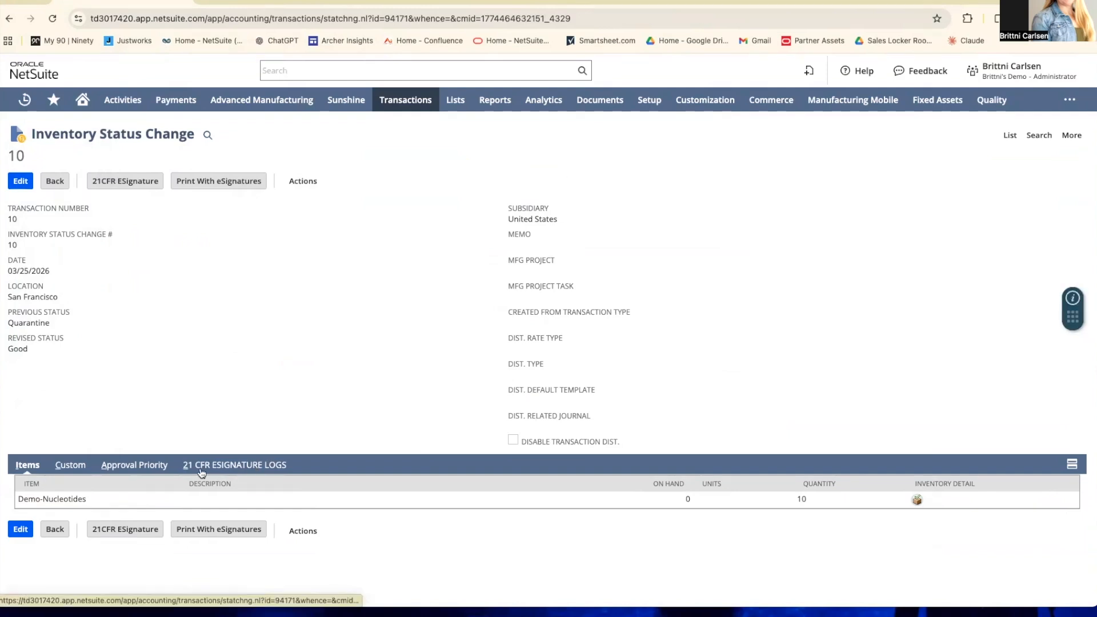
# Examine the submission entry in the status change's 21 CFR eSignature log, and return to its items.
pyautogui.click(231, 472)
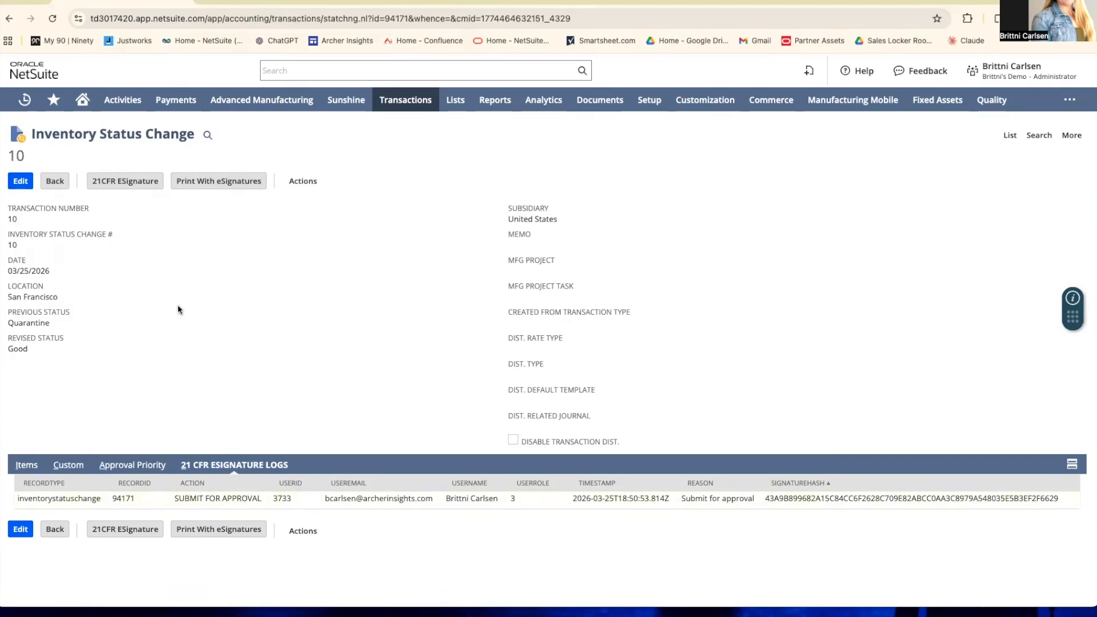
pyautogui.click(26, 464)
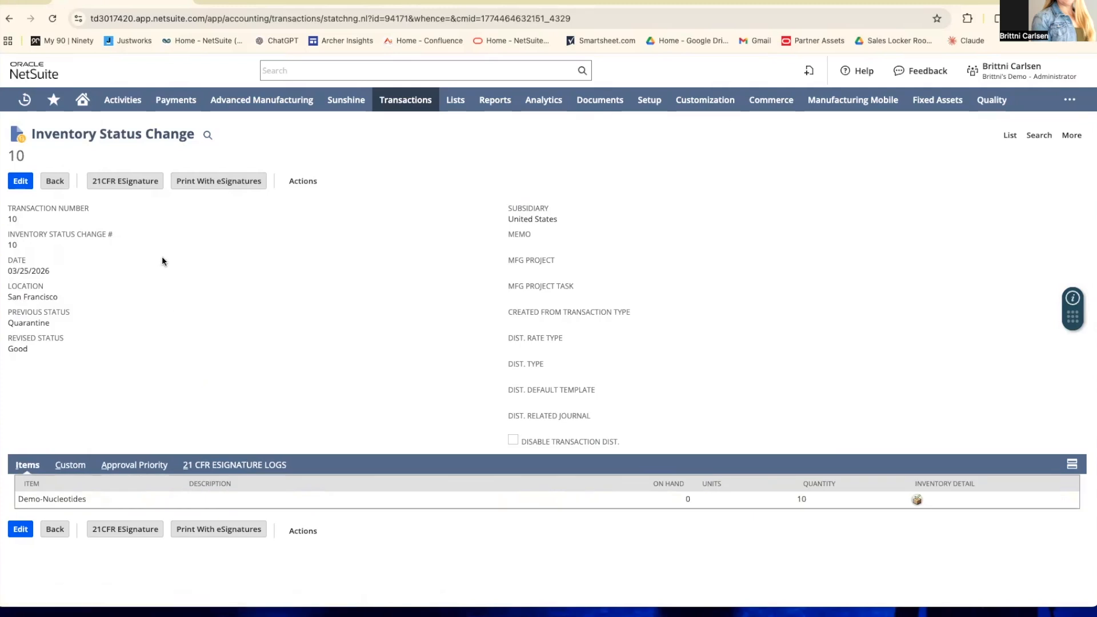
# Start a second e-signature on the inventory status change for approval and enter the account password.
pyautogui.click(126, 182)
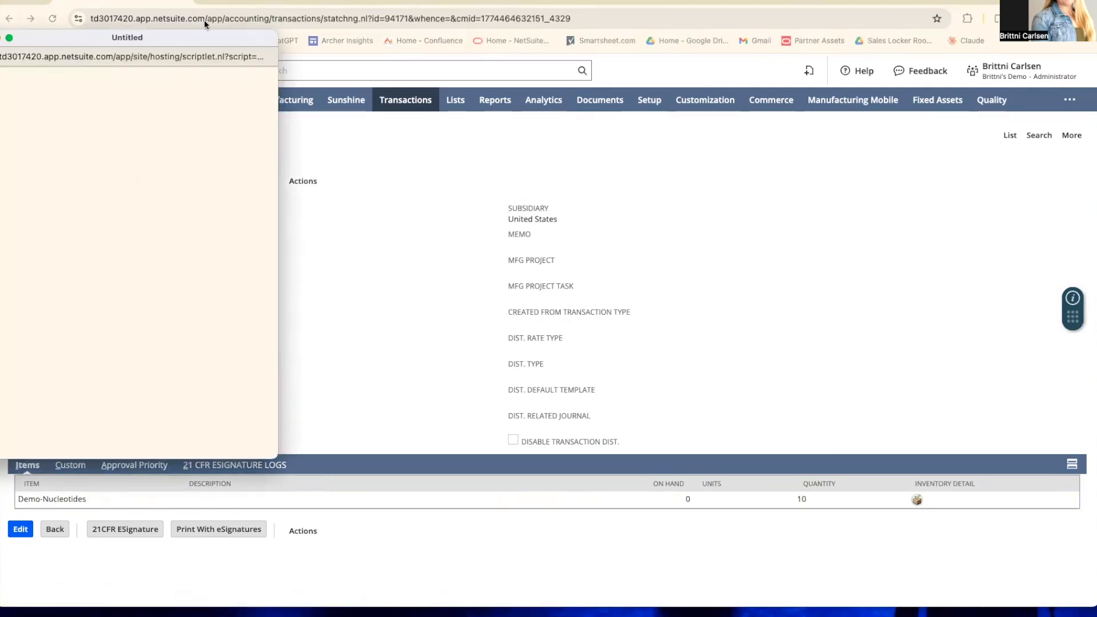
pyautogui.moveTo(183, 39); pyautogui.dragTo(312, 46)
pyautogui.click(248, 244)
pyautogui.doubleClick(248, 243)
pyautogui.write('*********')
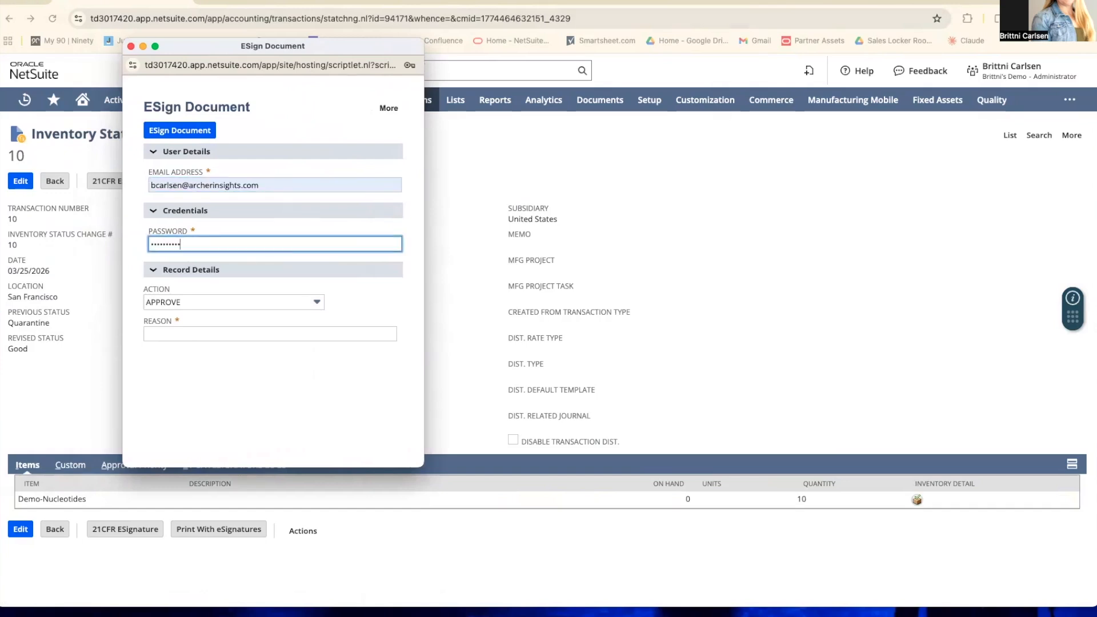
# Keep the signature action as APPROVE, give the reason "Approve Status Change", and e-sign the inventory status change.
pyautogui.click(255, 301)
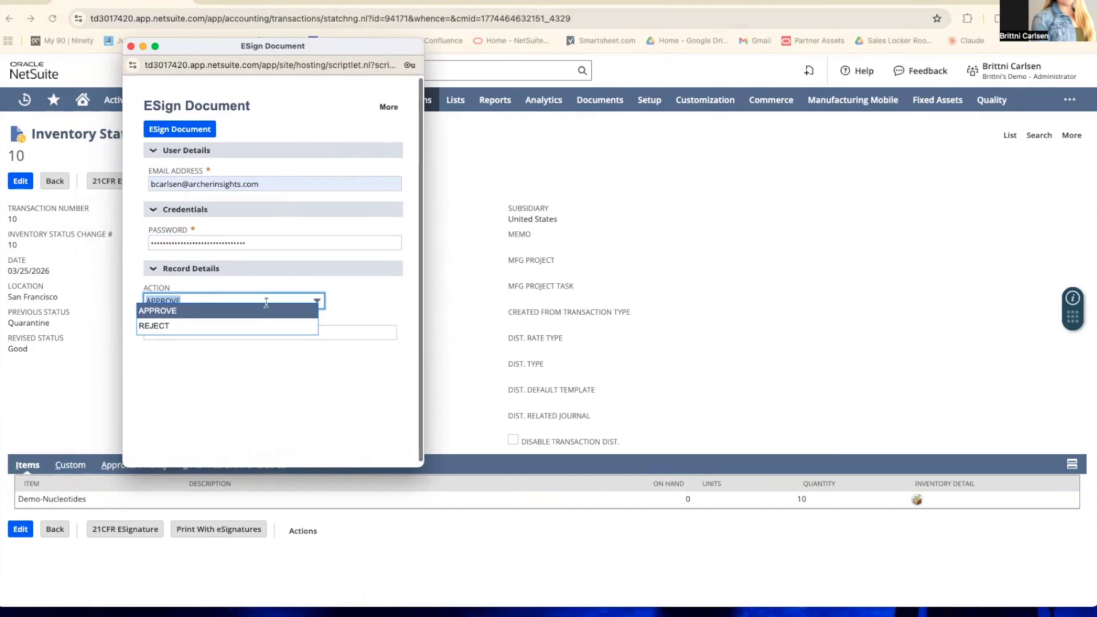
pyautogui.click(316, 301)
pyautogui.click(292, 333)
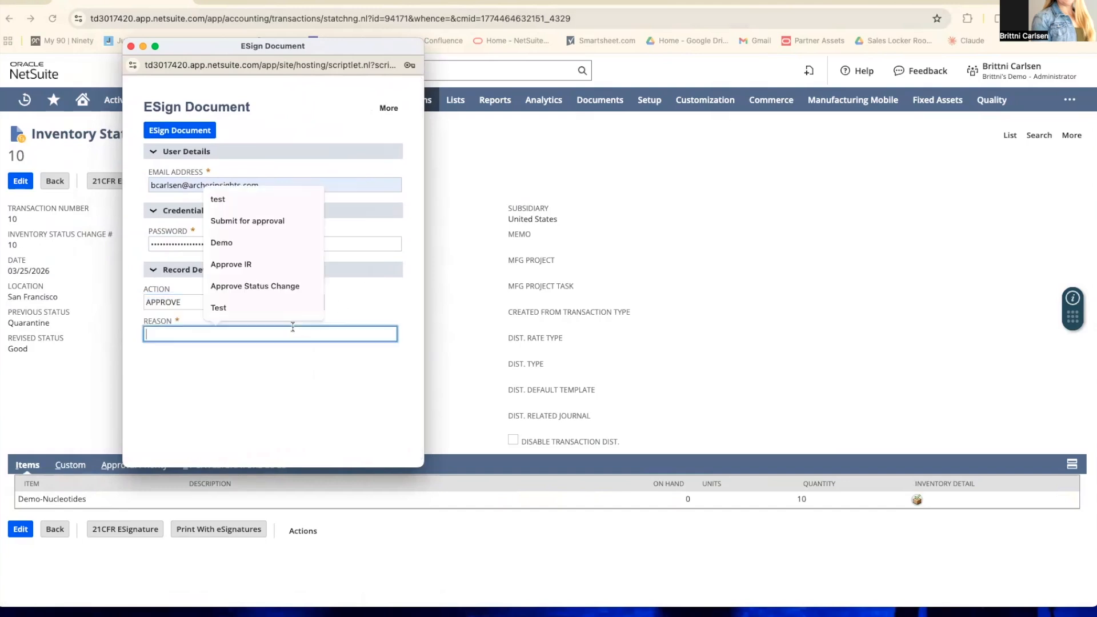
pyautogui.write('Approve Status Change')
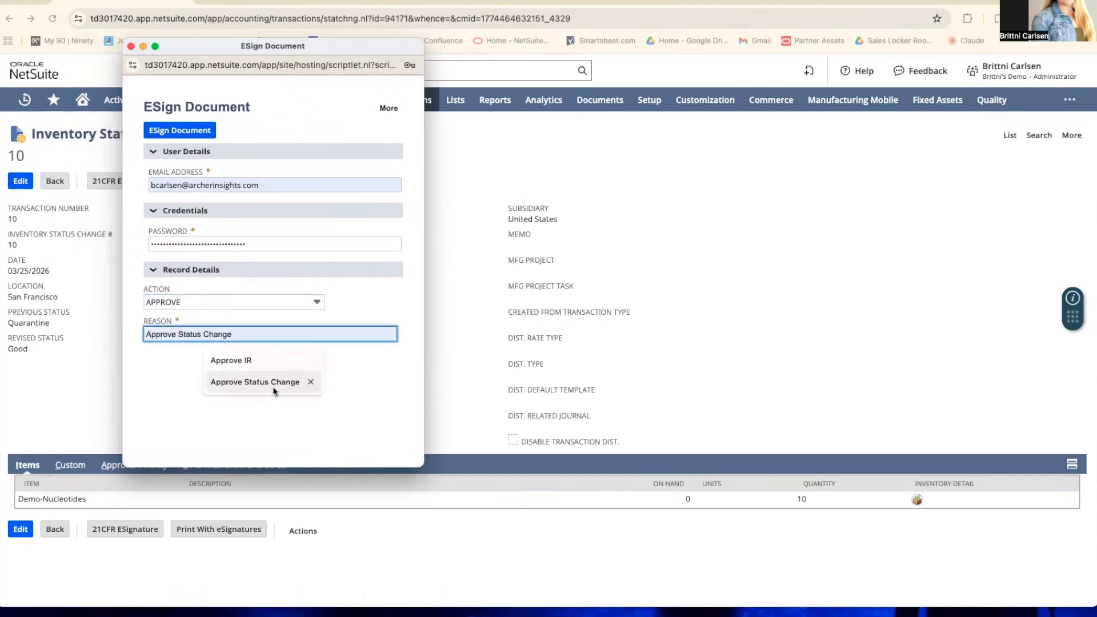
pyautogui.click(273, 382)
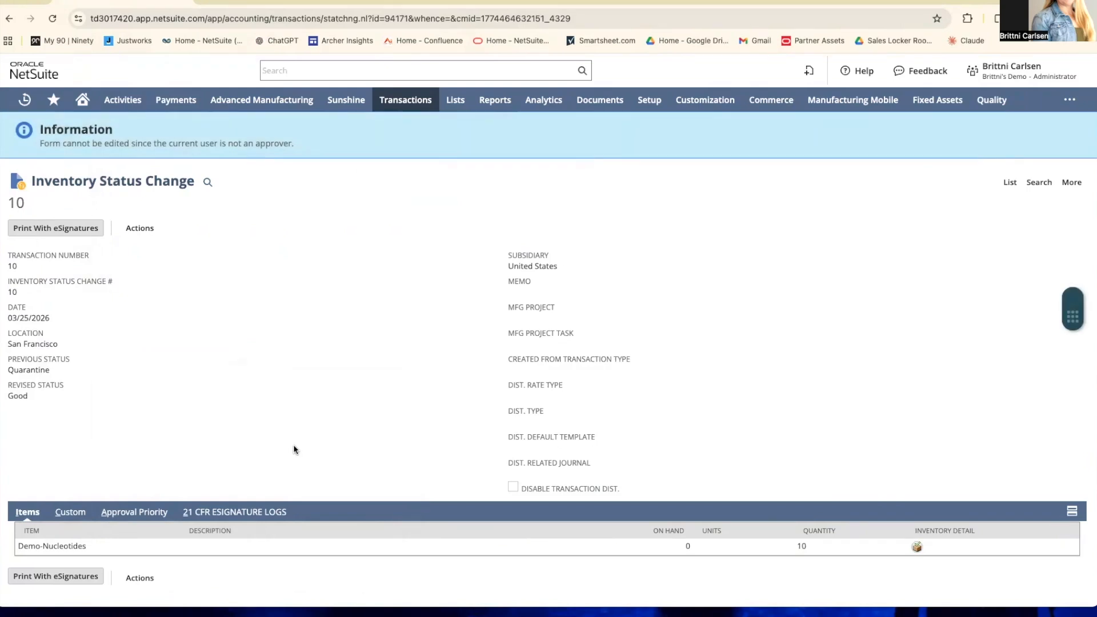
# Examine the submission and approval entries in the status change's eSignature log and in its printable signature record.
pyautogui.click(240, 512)
pyautogui.scroll(-1, 299, 466)
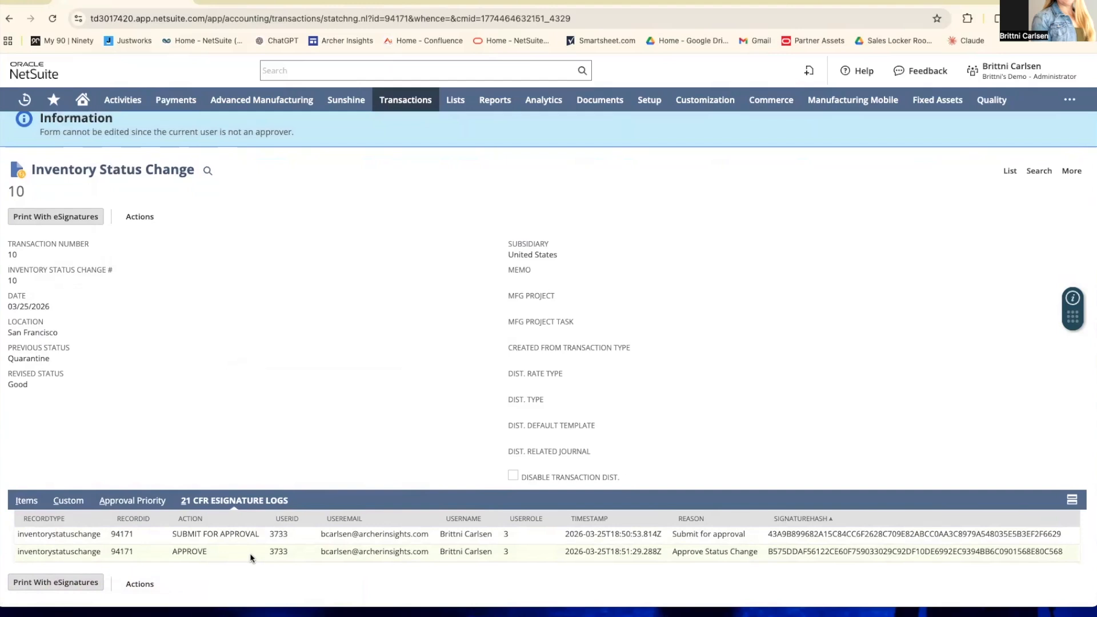
pyautogui.click(87, 218)
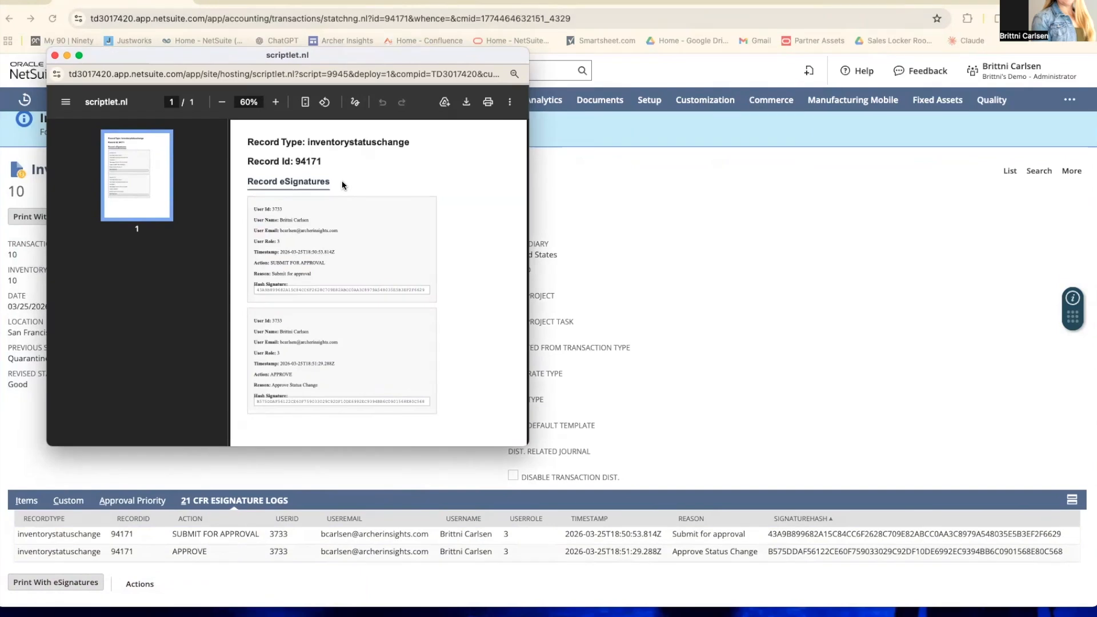
pyautogui.click(55, 54)
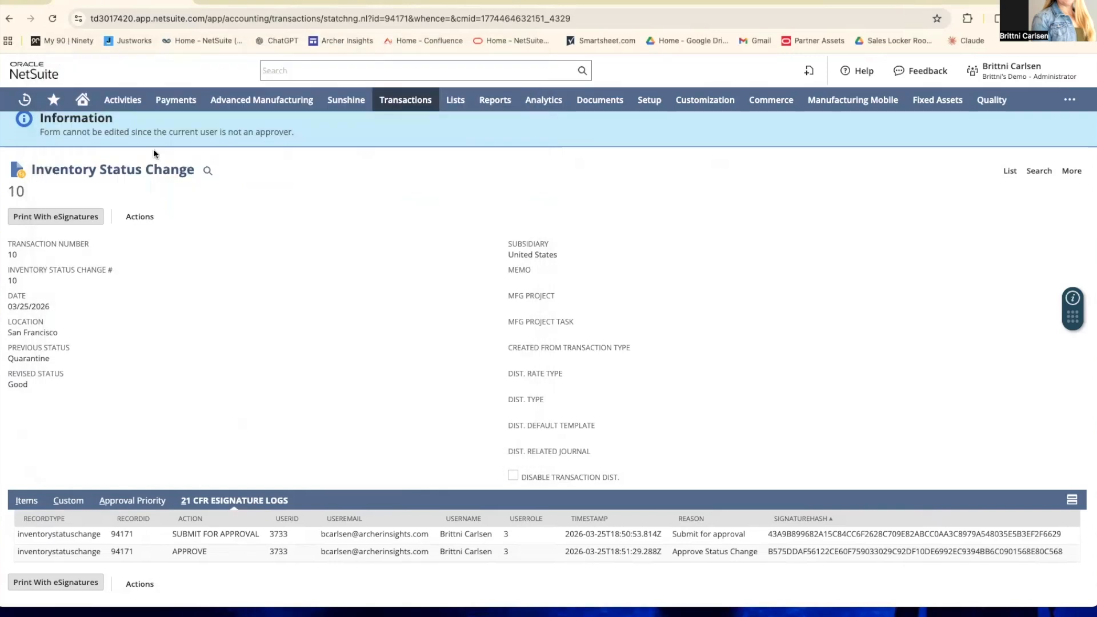